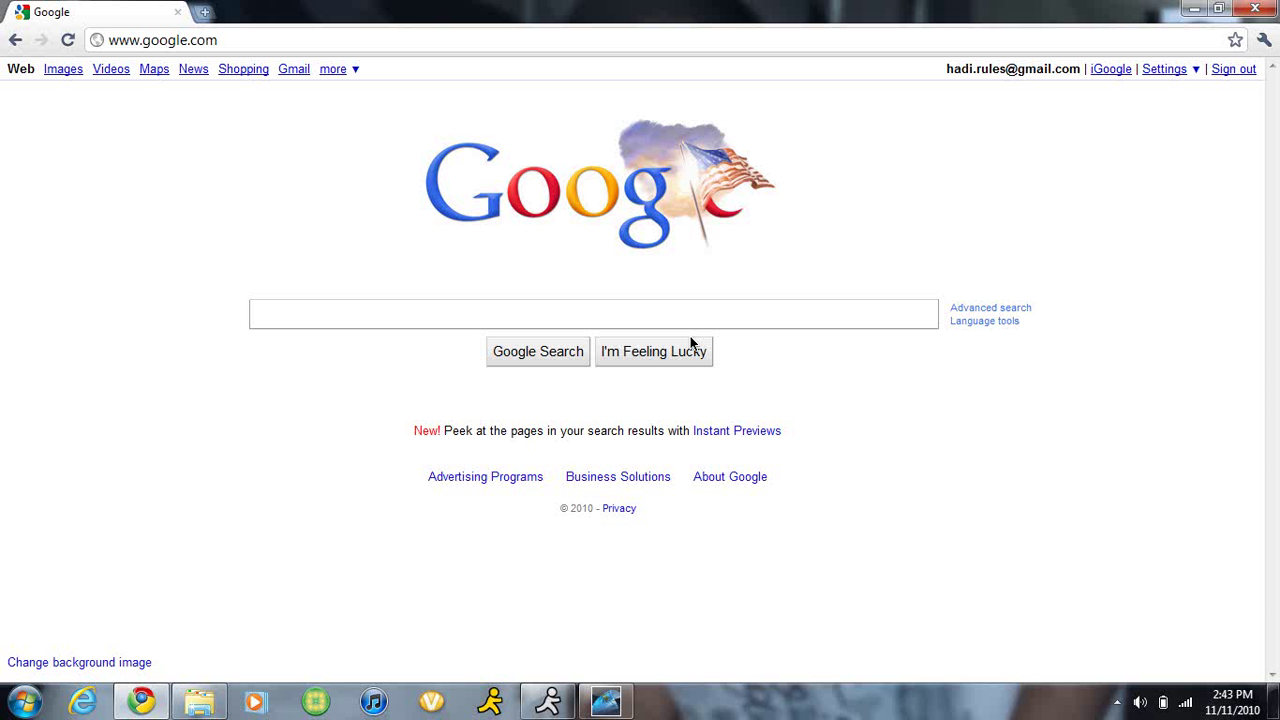
Step: Go to the funnylogo.info website
left_click(530, 47)
type("fu")
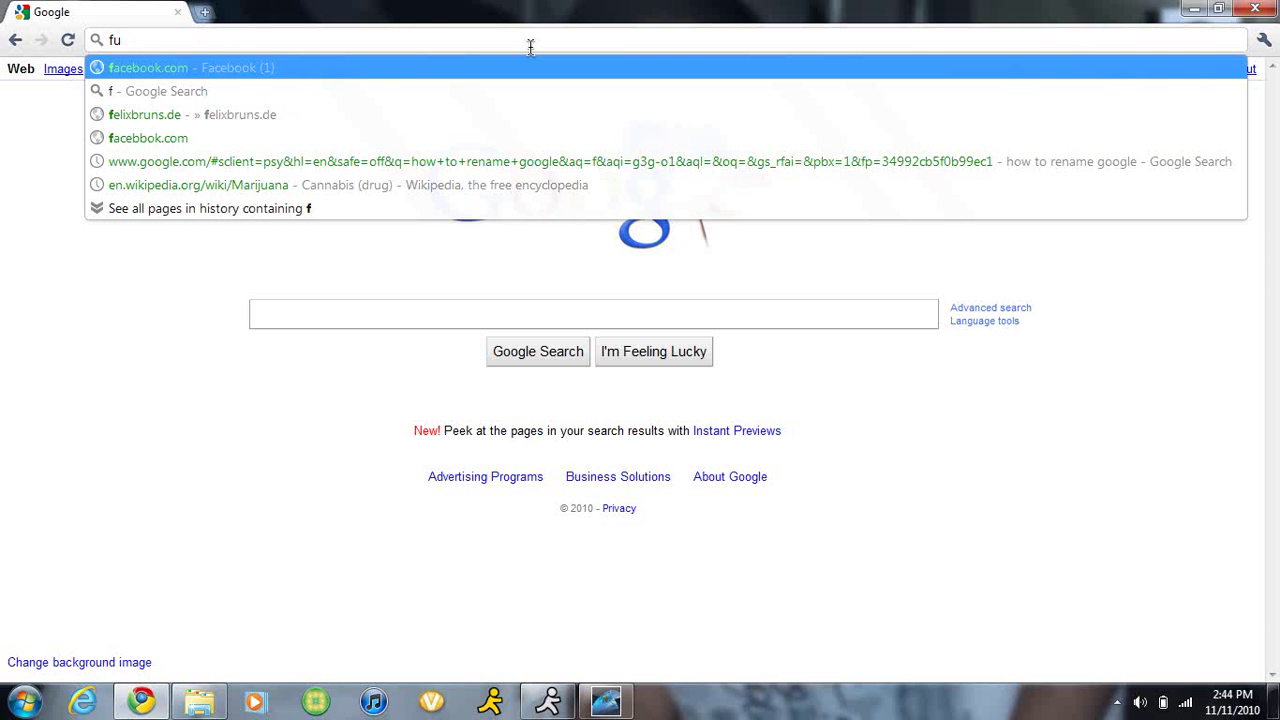
type("nnylog")
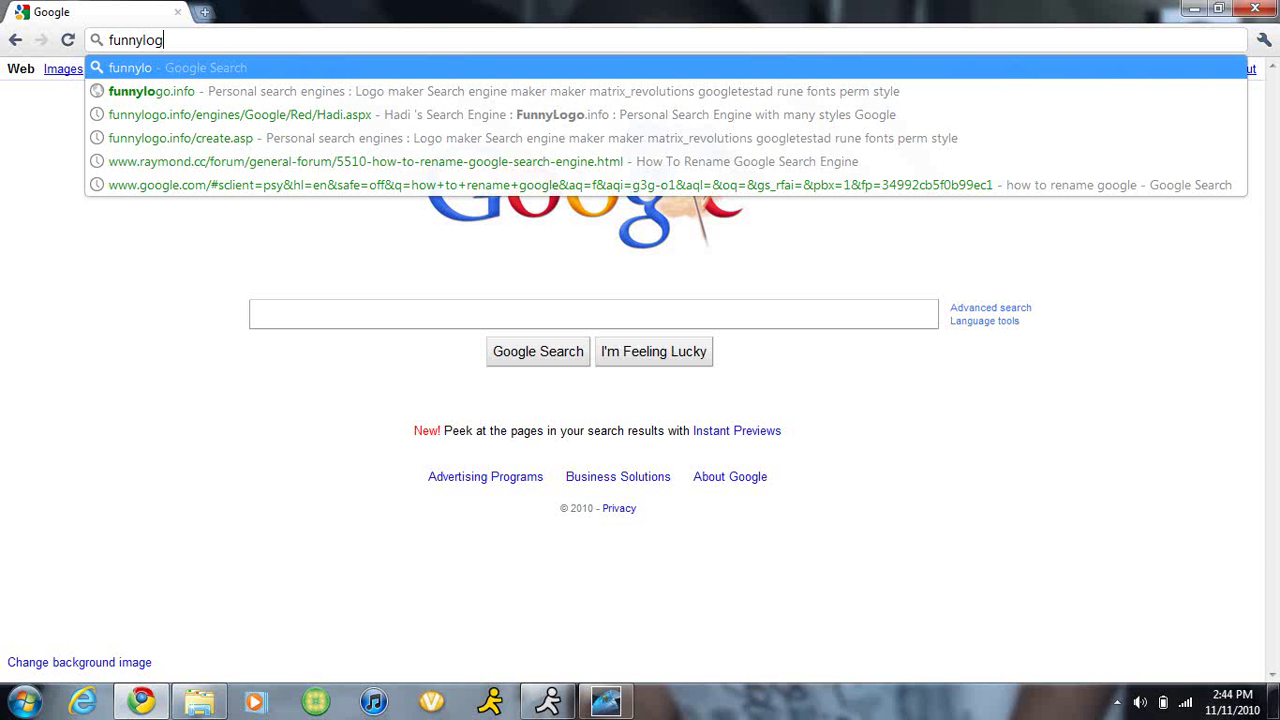
type("o.inf")
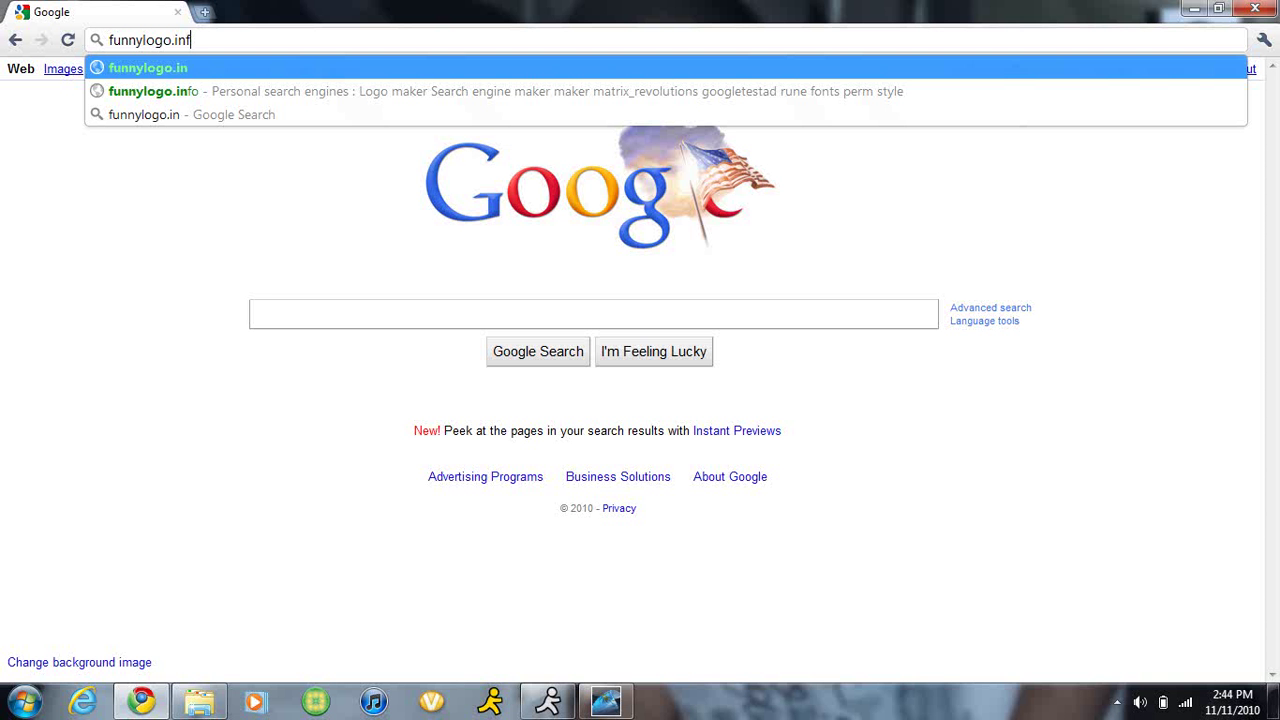
type("o")
key("Return")
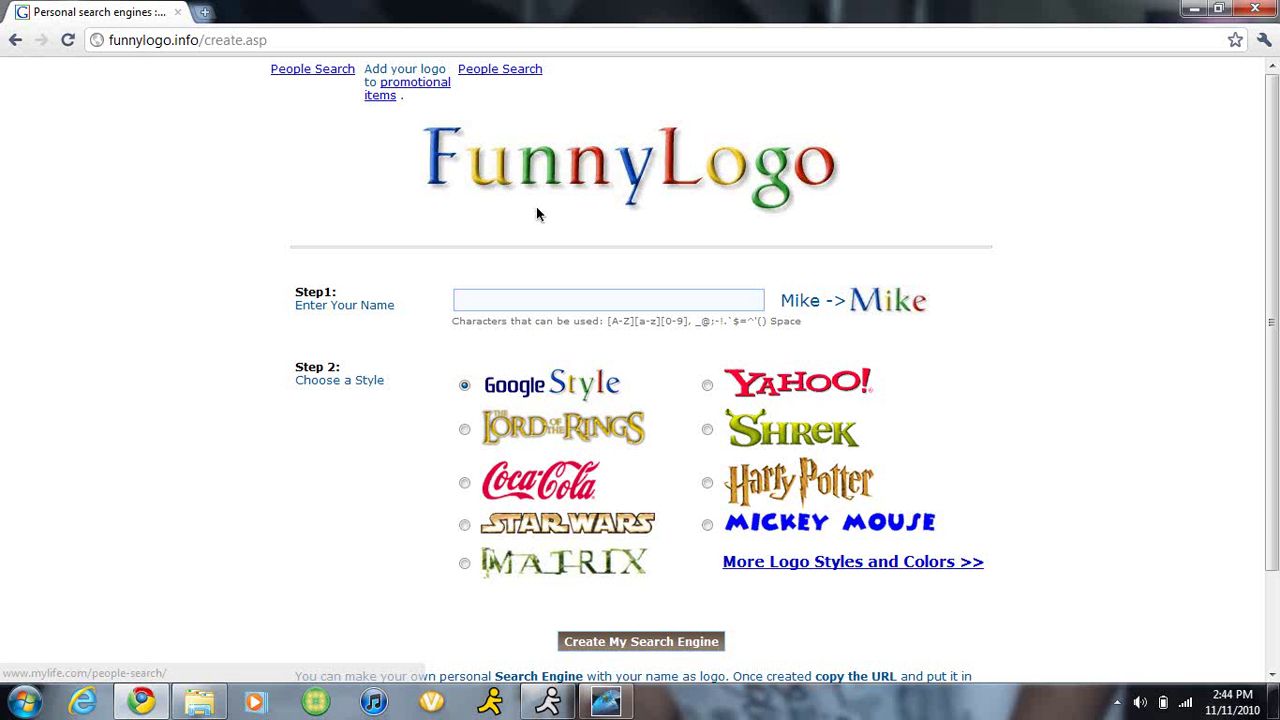
Step: Enter iTouchhackergzwhizzy as the Google-style search engine name
left_click(538, 298)
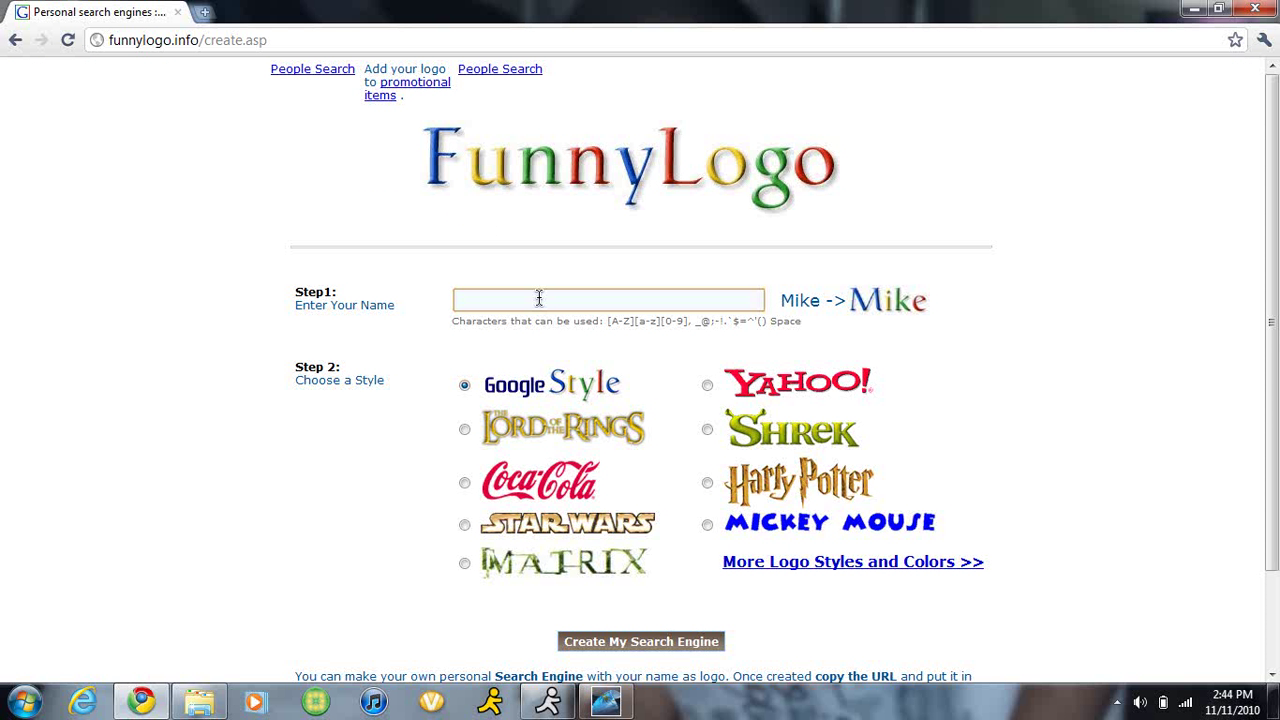
type("iT")
type("O")
key("BackSpace")
type("ouch")
key("ctrl+a")
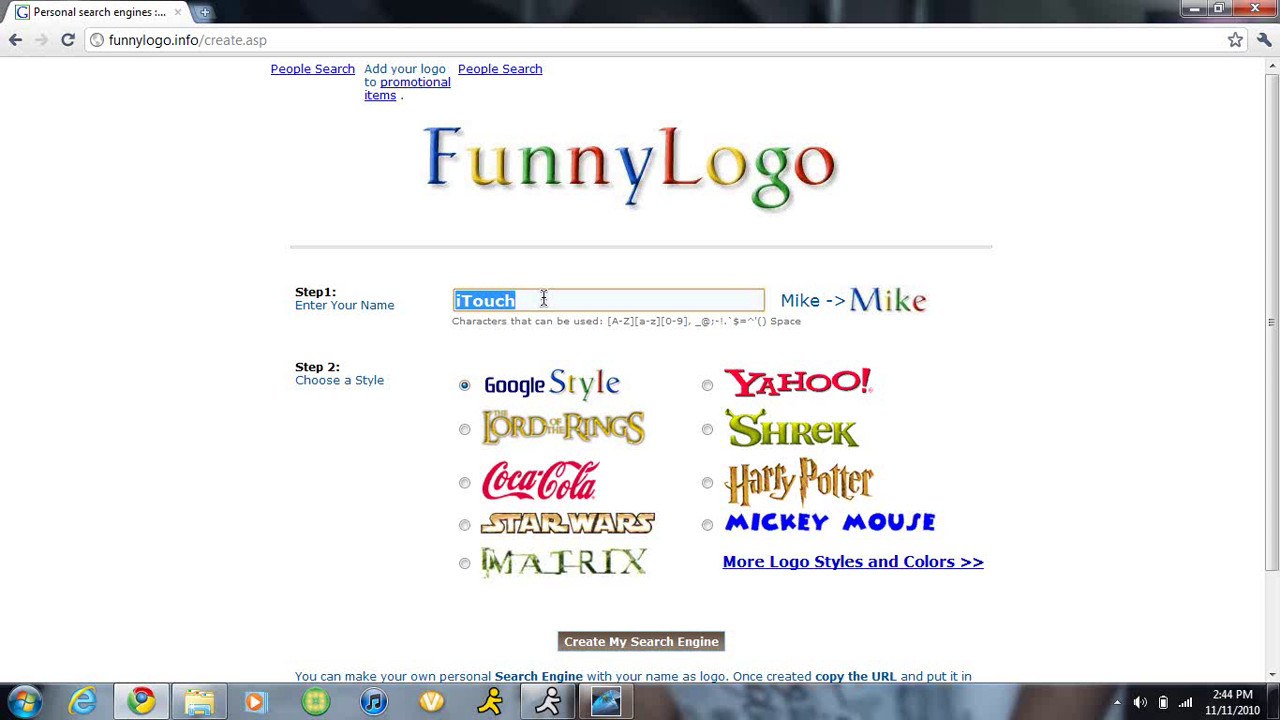
type("H")
key("BackSpace")
type("i")
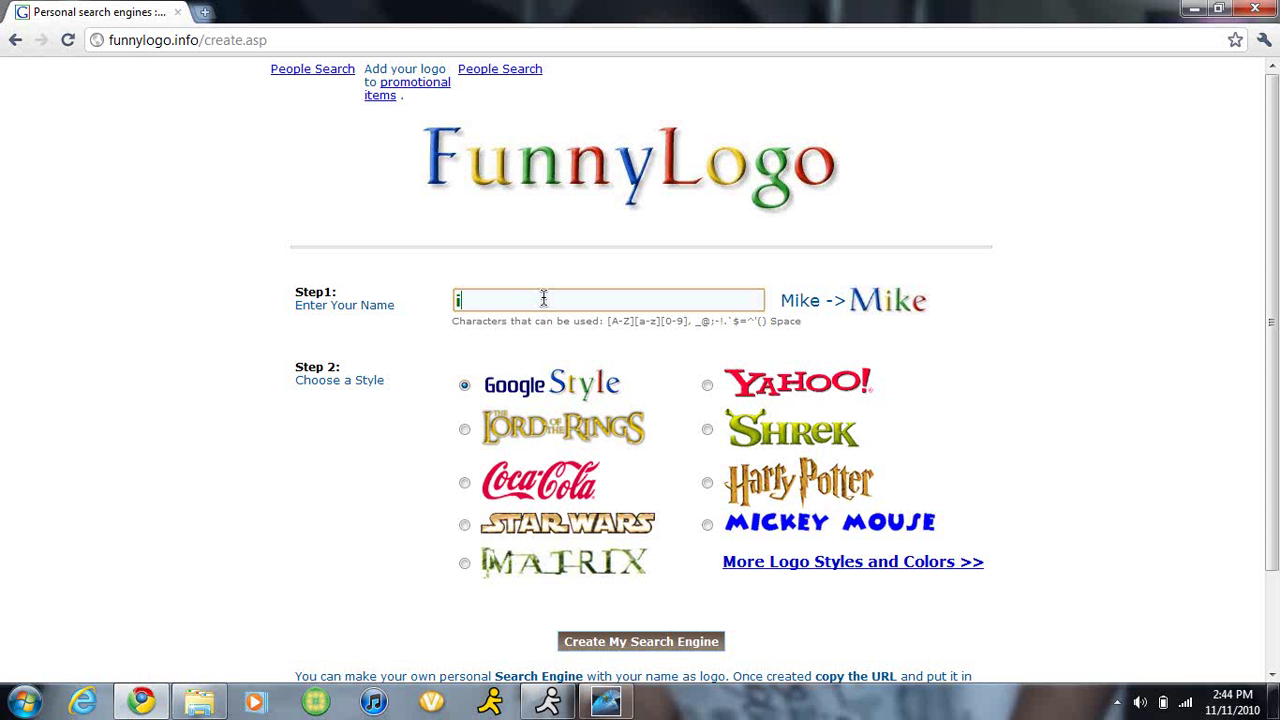
type("TOu")
key("BackSpace")
key("BackSpace")
type("ou")
type("chhacker")
type("gzwhizz")
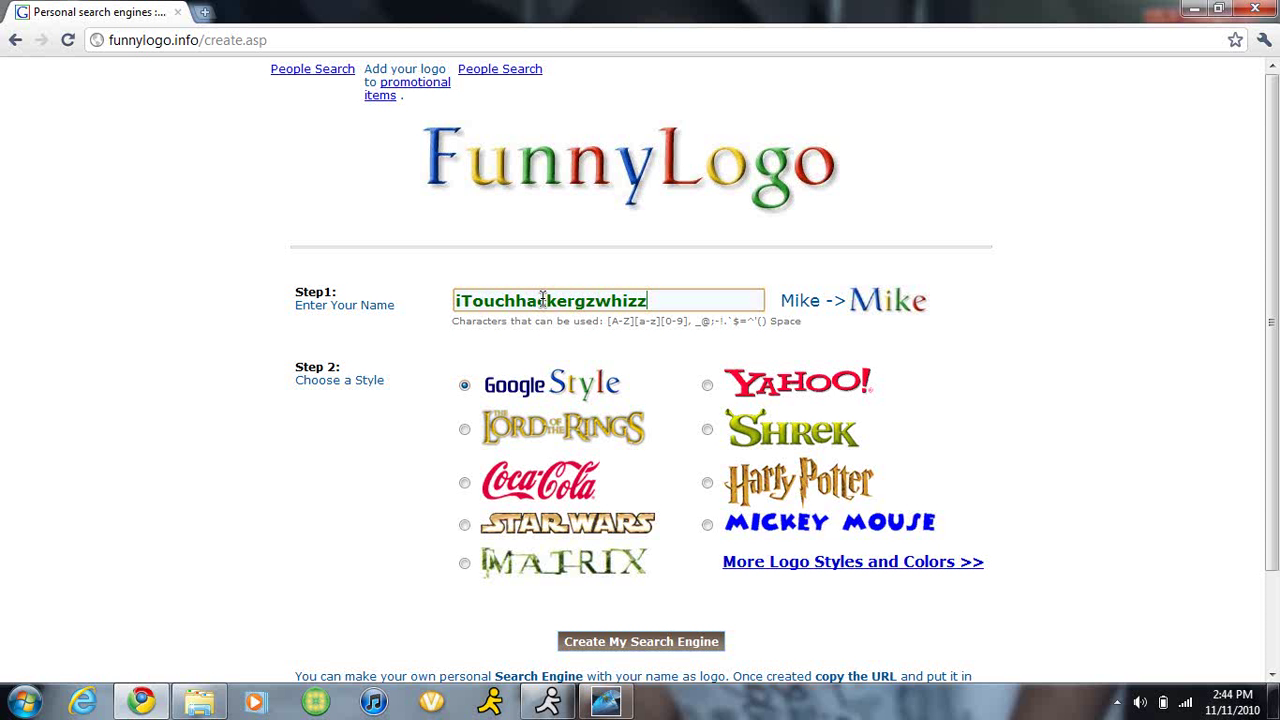
type("y")
Step: Create the iTouchhackergzwhizzy search page and select parts of its new funnylogo.info address
left_click(699, 640)
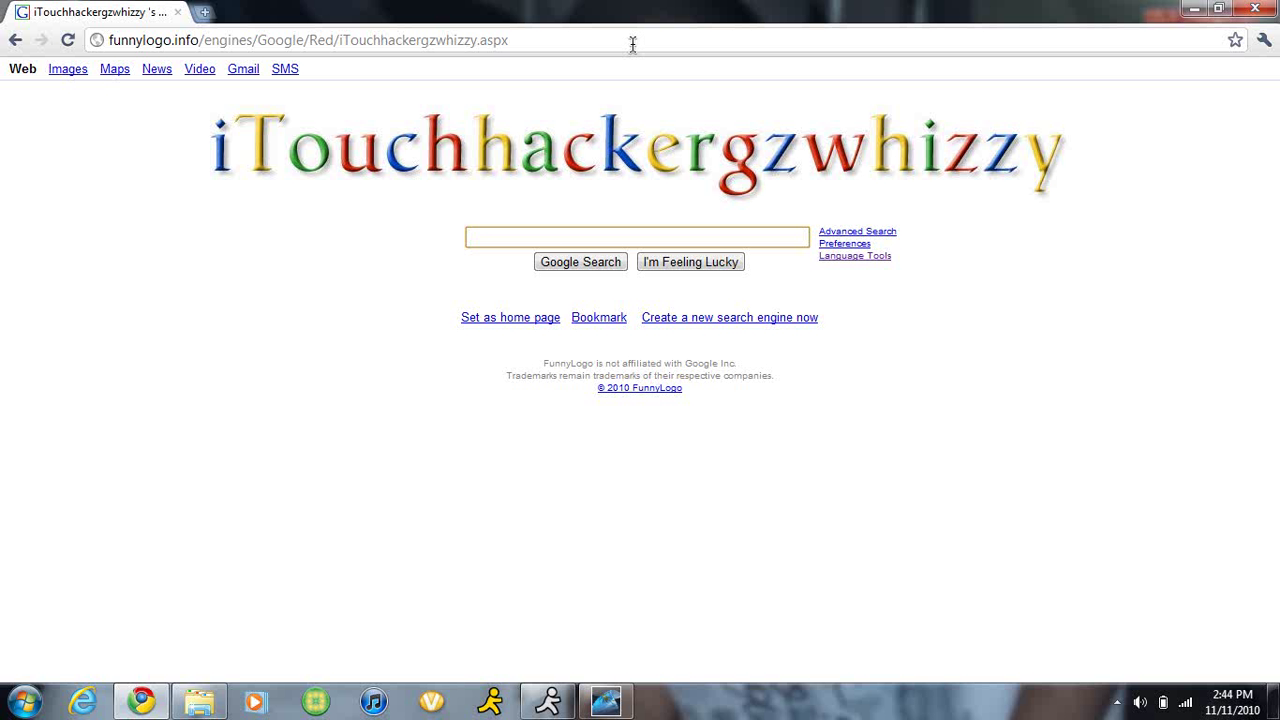
mouse_move(632, 40)
left_mouse_down()
mouse_move(410, 94)
mouse_move(88, 5)
left_mouse_up()
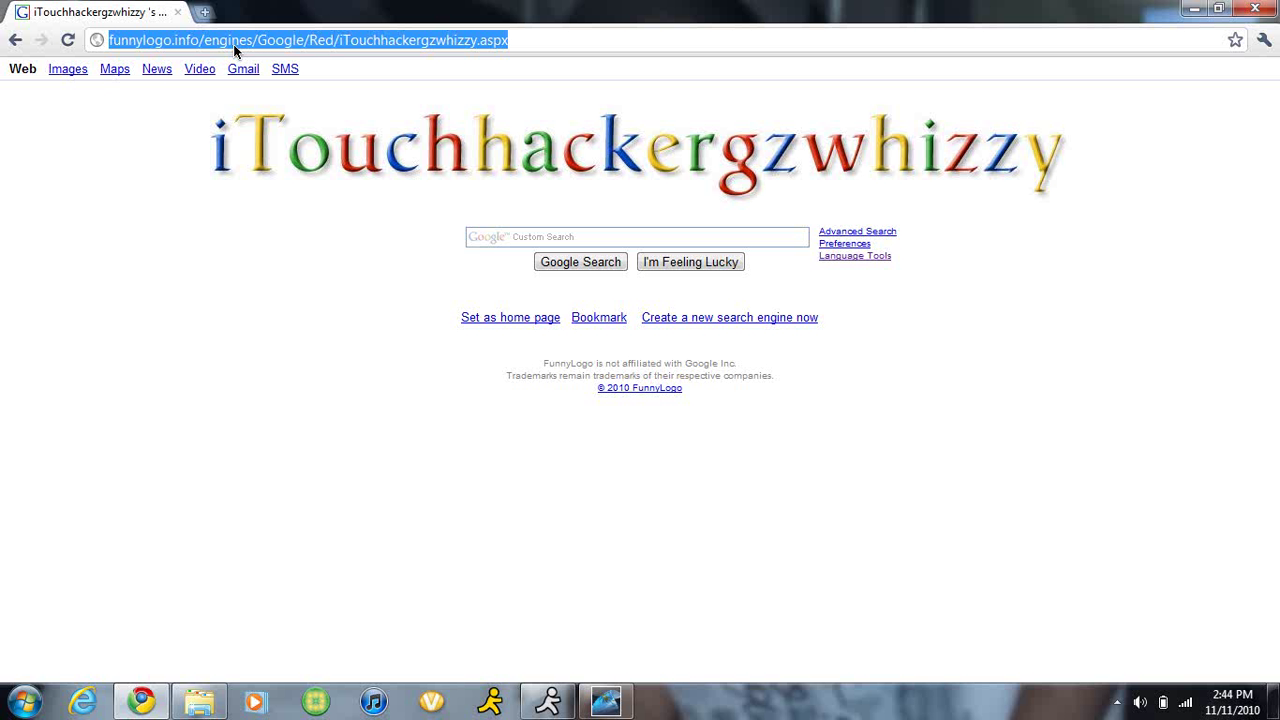
left_click(156, 124)
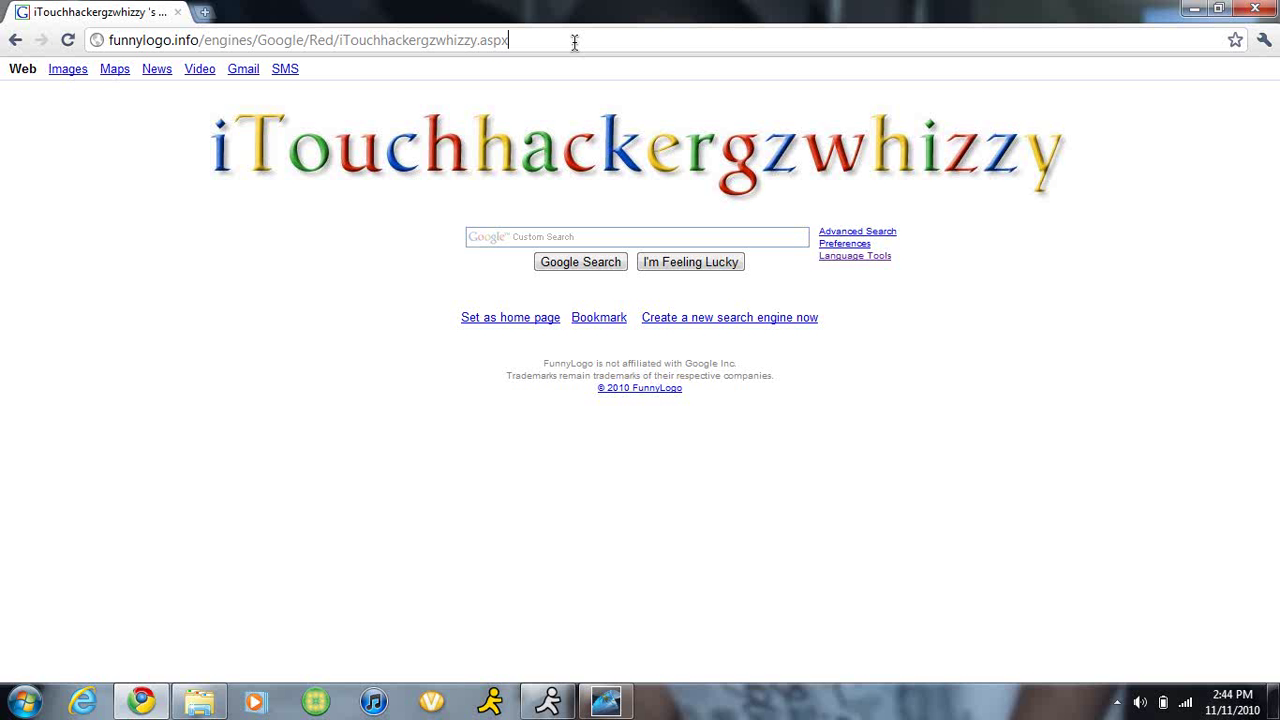
mouse_move(510, 40)
left_mouse_down()
mouse_move(366, 12)
mouse_move(84, 8)
left_mouse_up()
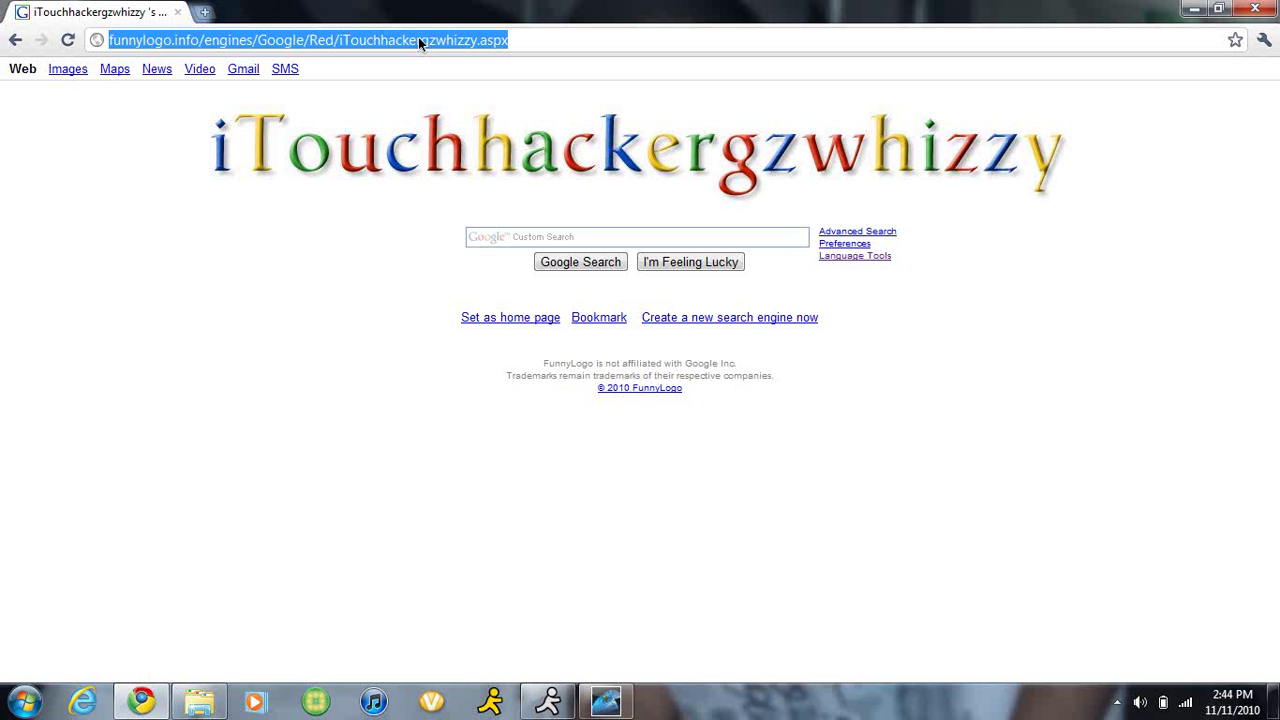
left_click(546, 40)
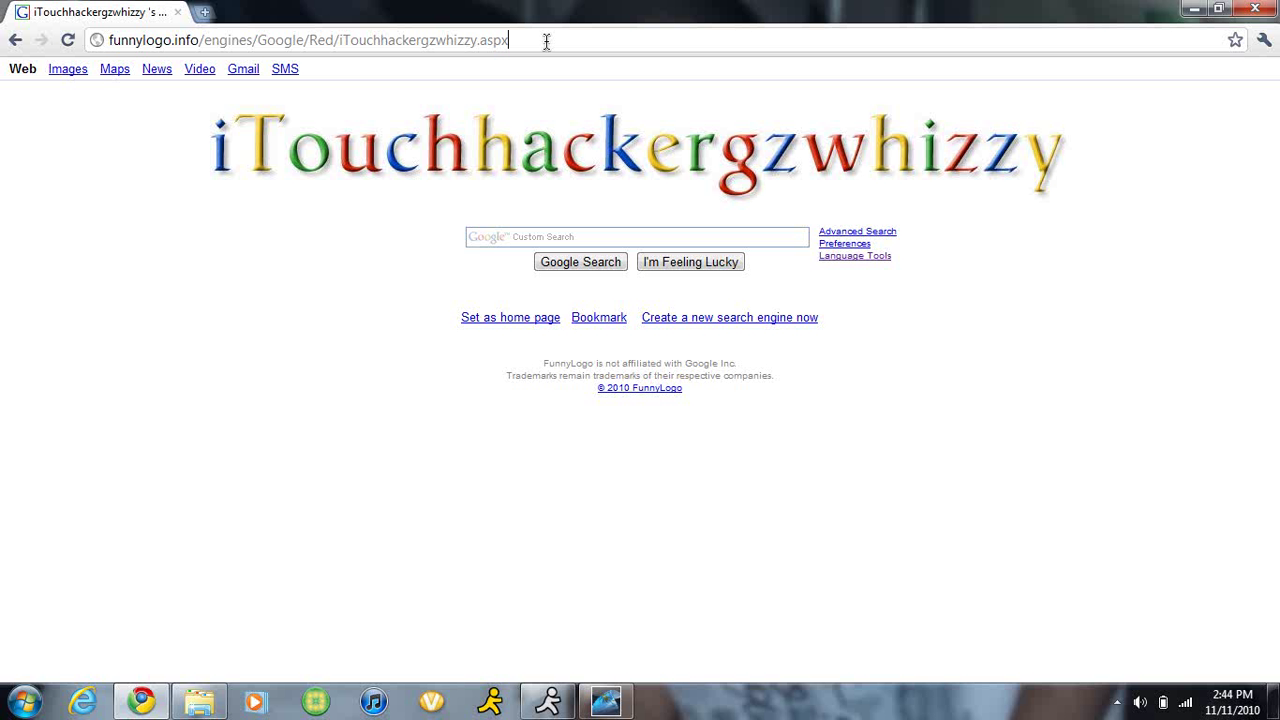
Step: Paste the FunnyLogo search page address into Dot TK's rename field and submit it
key("ctrl+a")
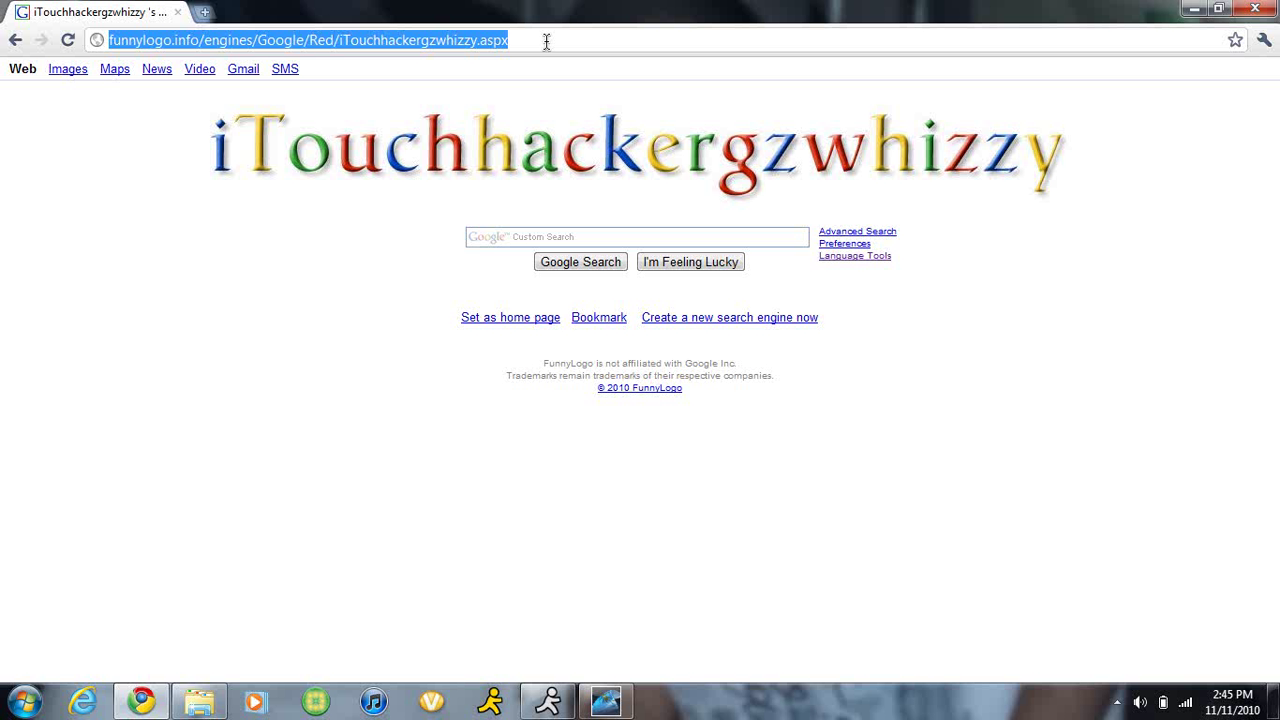
type("do")
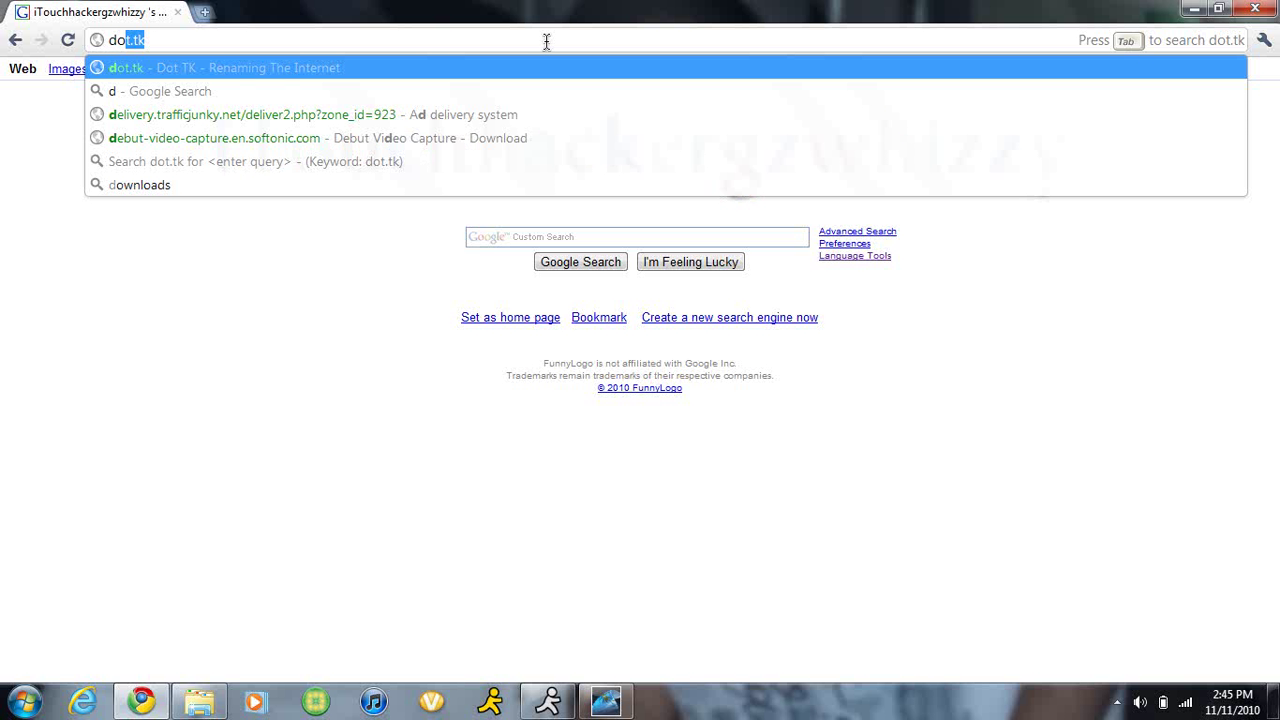
type("t.t")
key("Return")
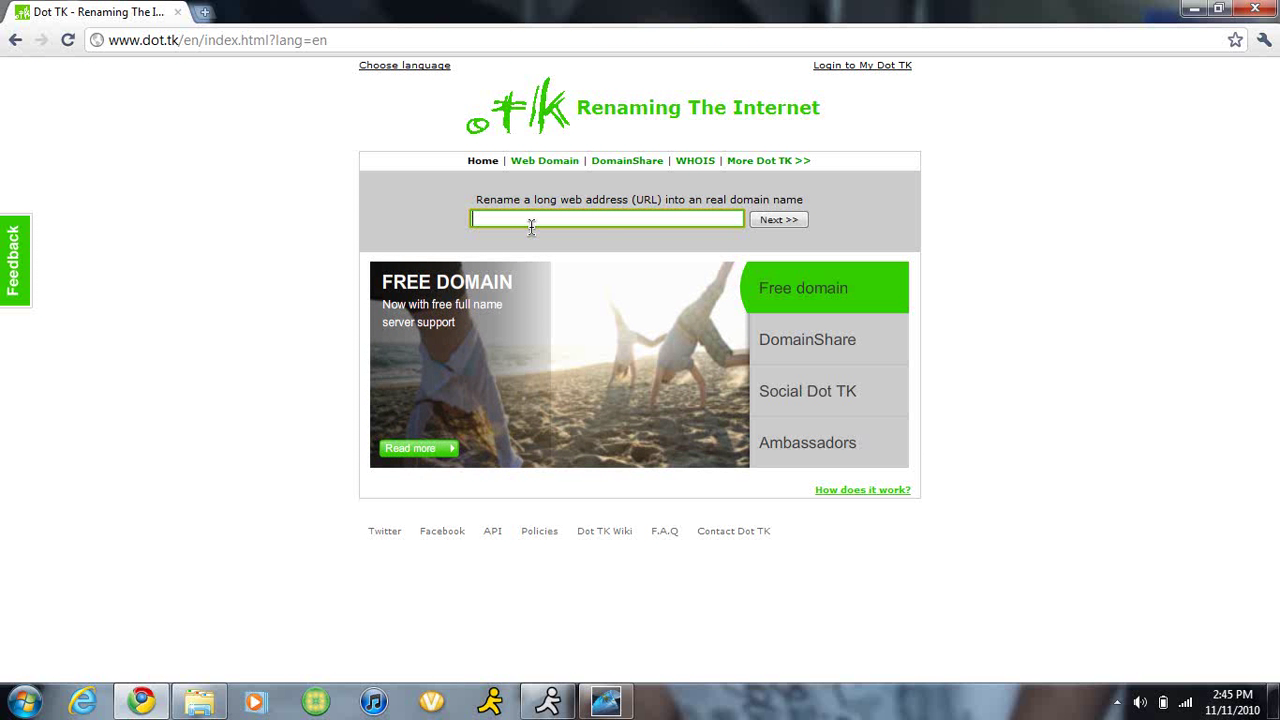
key("ctrl+v")
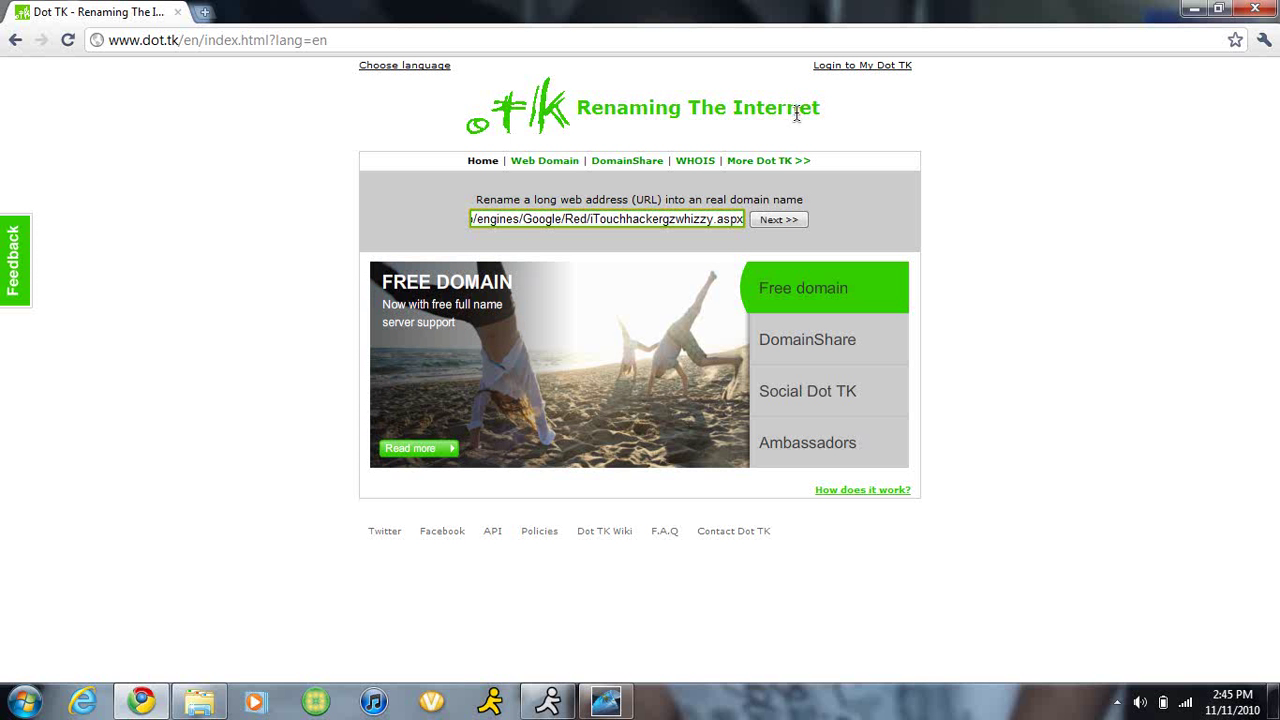
left_click(800, 222)
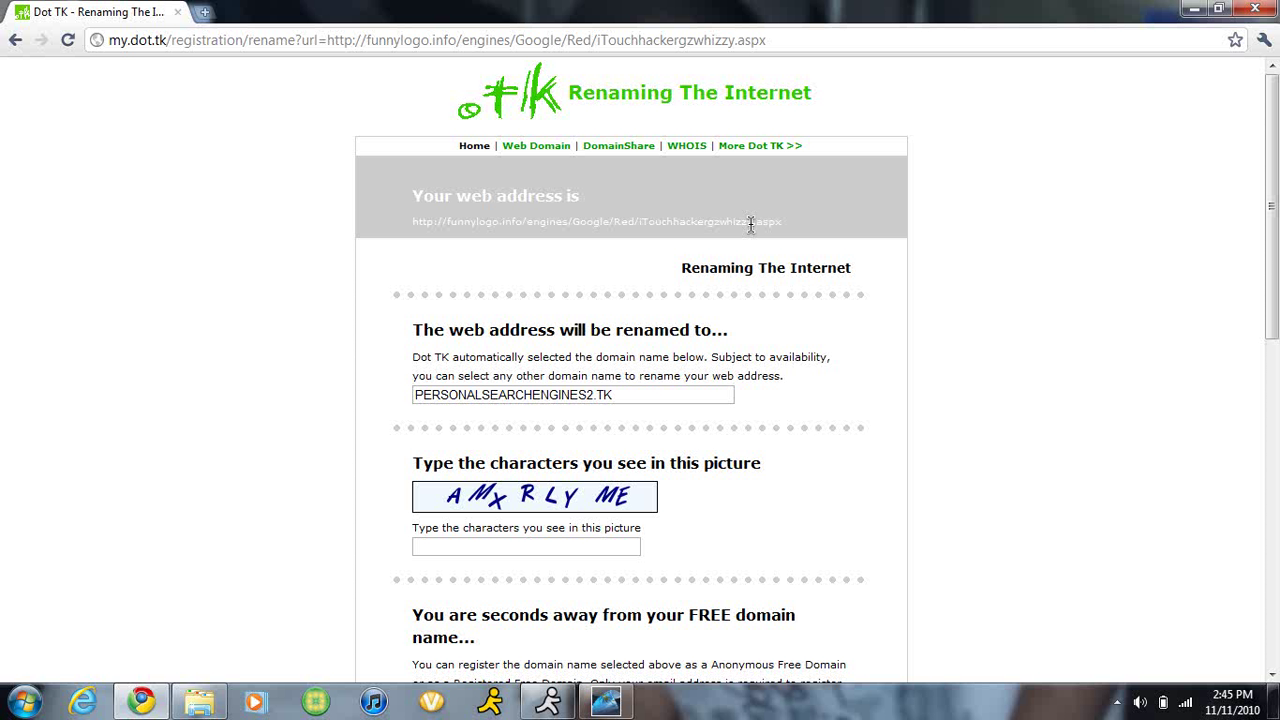
Step: Select the suggested PERSONALSEARCHENGINES2.TK domain name and submit the form
left_click(655, 395)
double_click(655, 395)
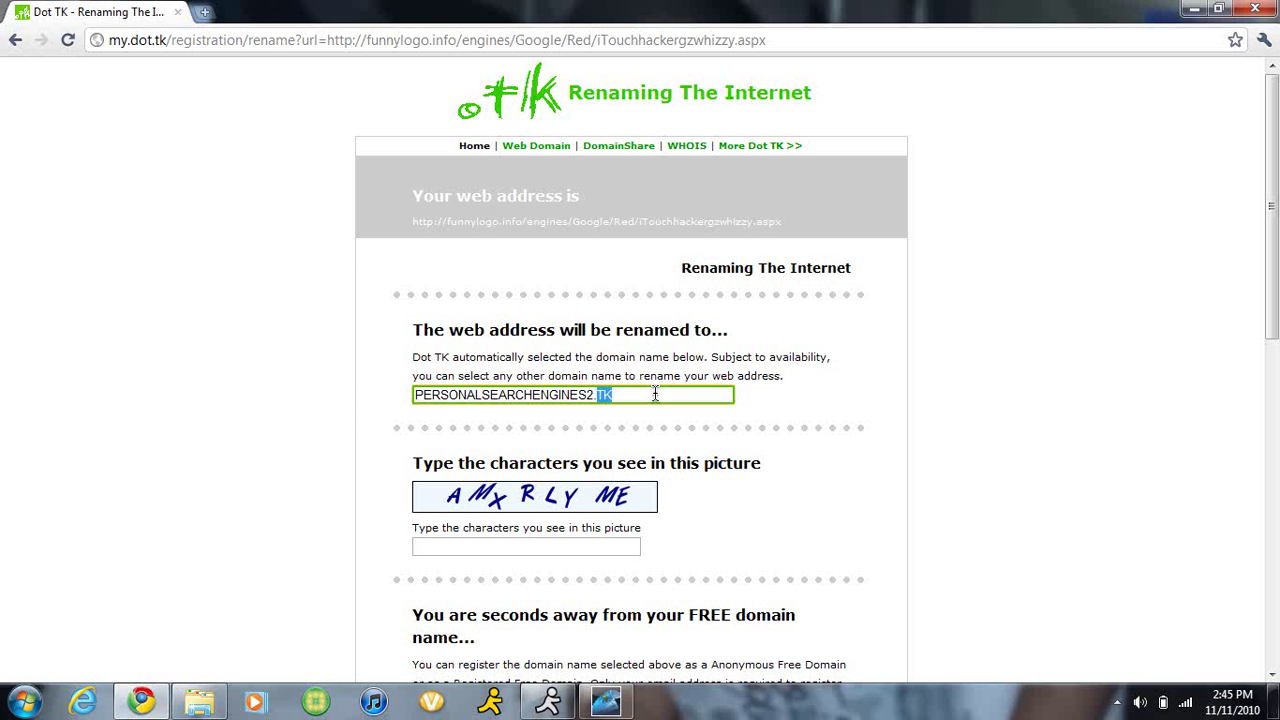
triple_click(655, 395)
key("Return")
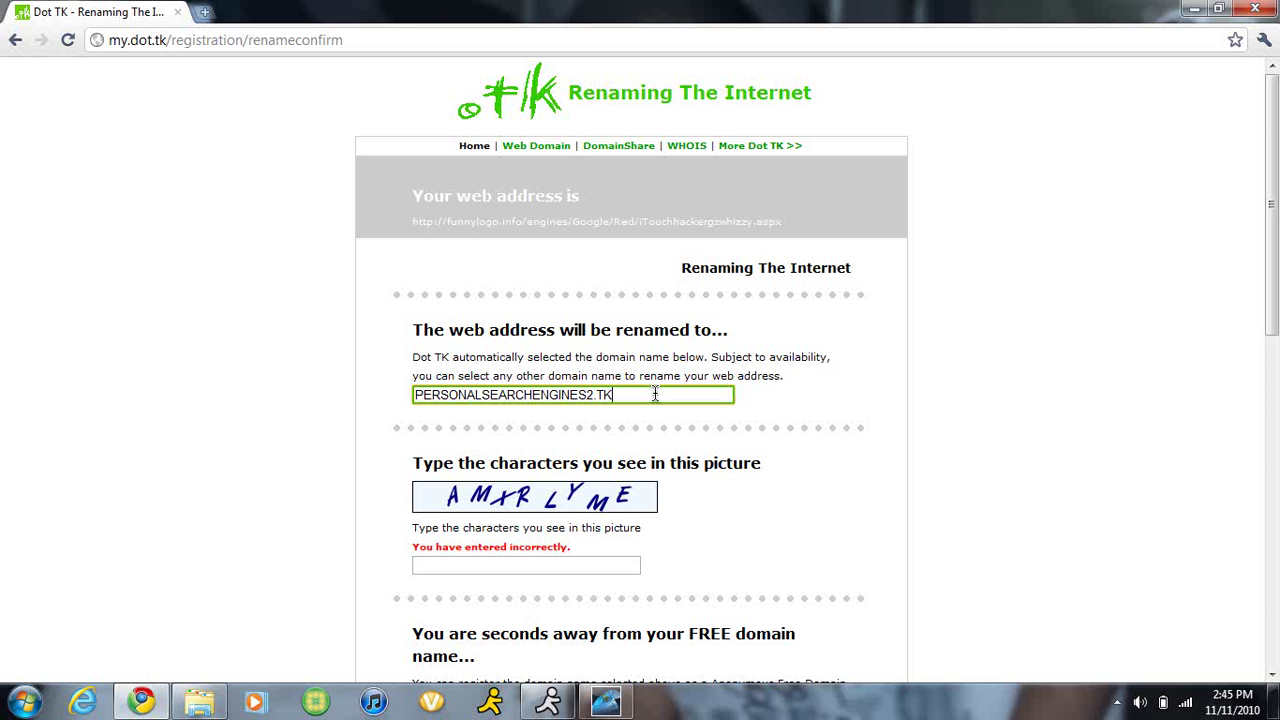
Step: Replace the suggested domain name with ITOUCHHACKERSEARCHENGINE.TK
left_click(655, 395)
triple_click(655, 395)
key("BackSpace")
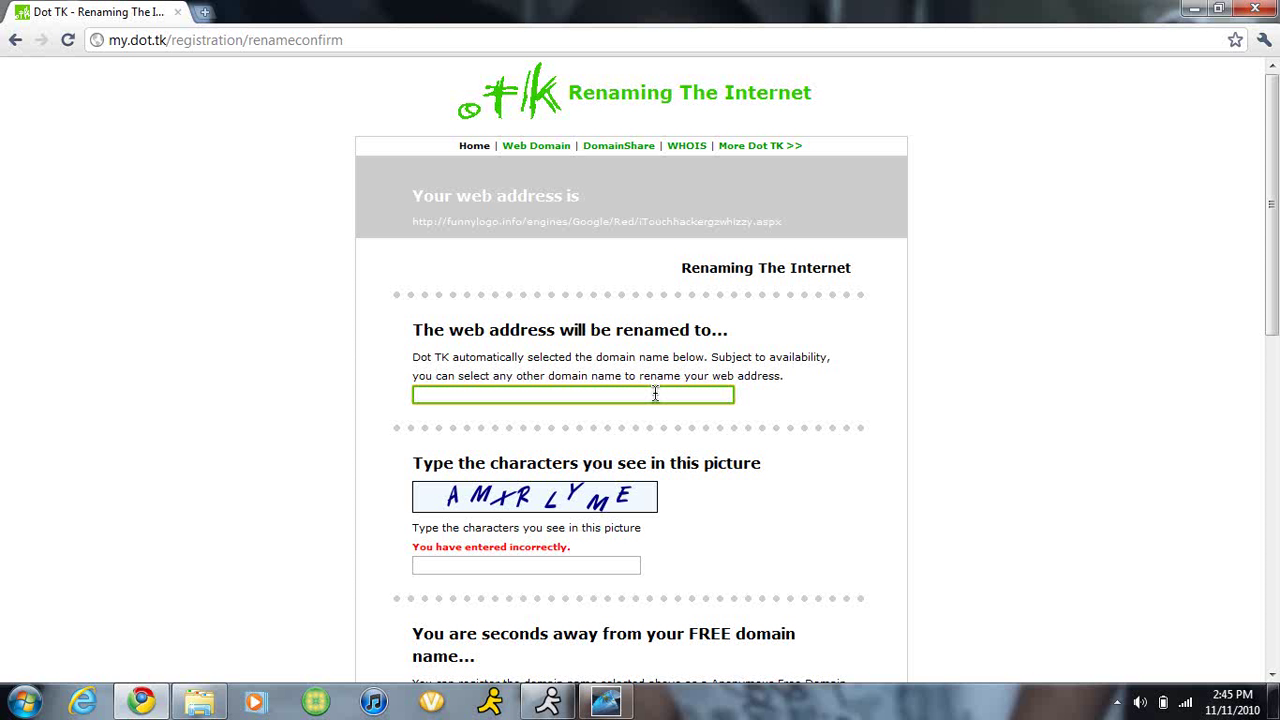
type("ITOUCHHA")
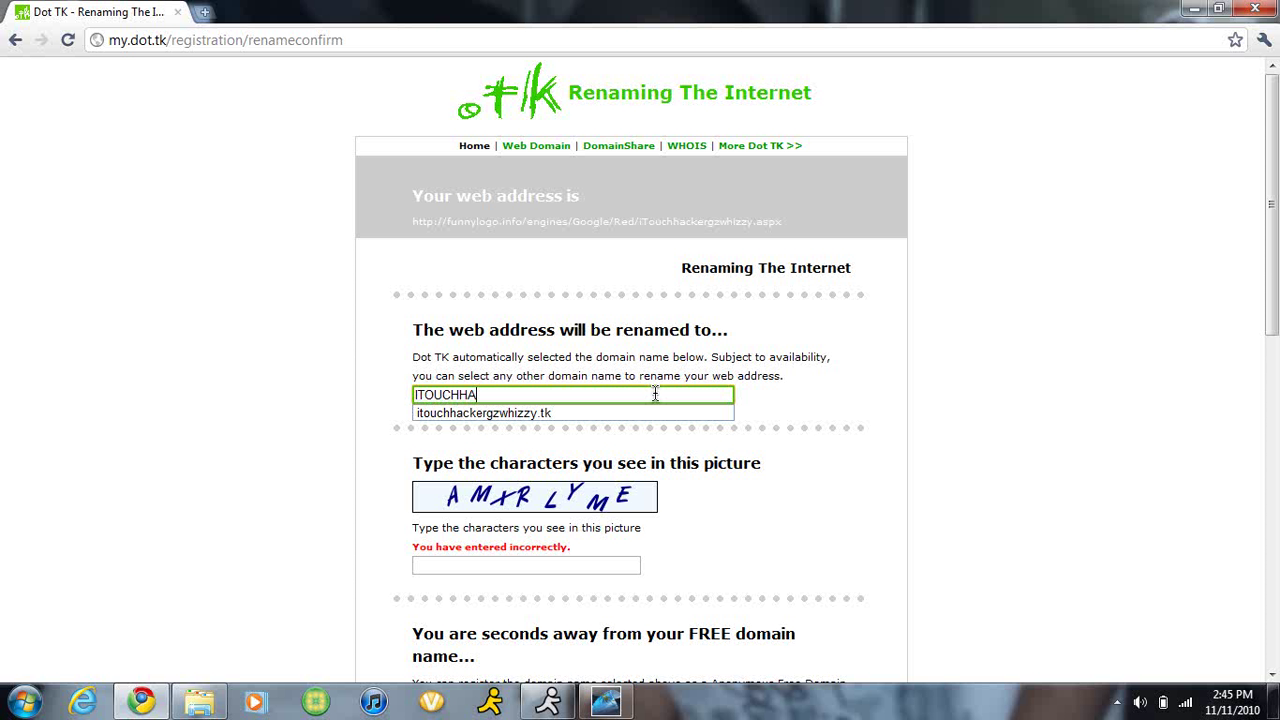
type("CKERGZW")
type("HIZZY")
key("BackSpace")
key("BackSpace")
key("BackSpace")
key("BackSpace")
key("BackSpace")
key("BackSpace")
key("BackSpace")
key("BackSpace")
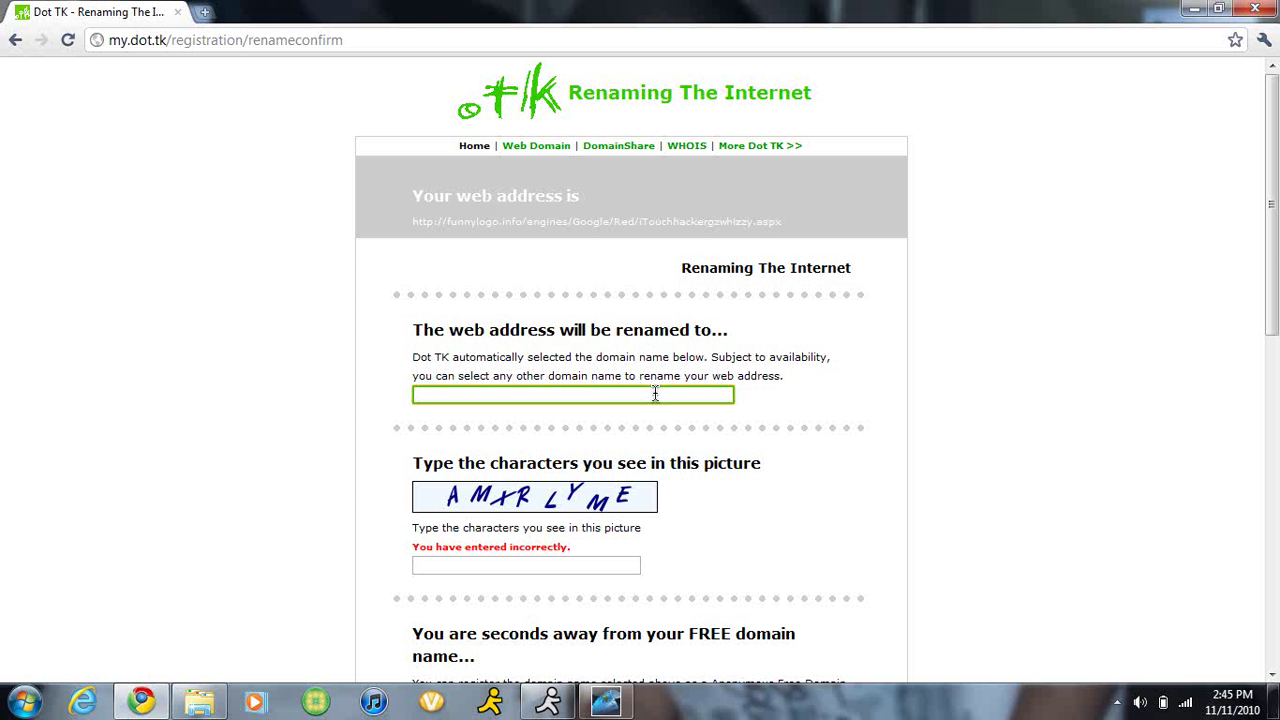
type("T")
key("BackSpace")
key("BackSpace")
type("THEQUA")
type("NTONIU")
type("M")
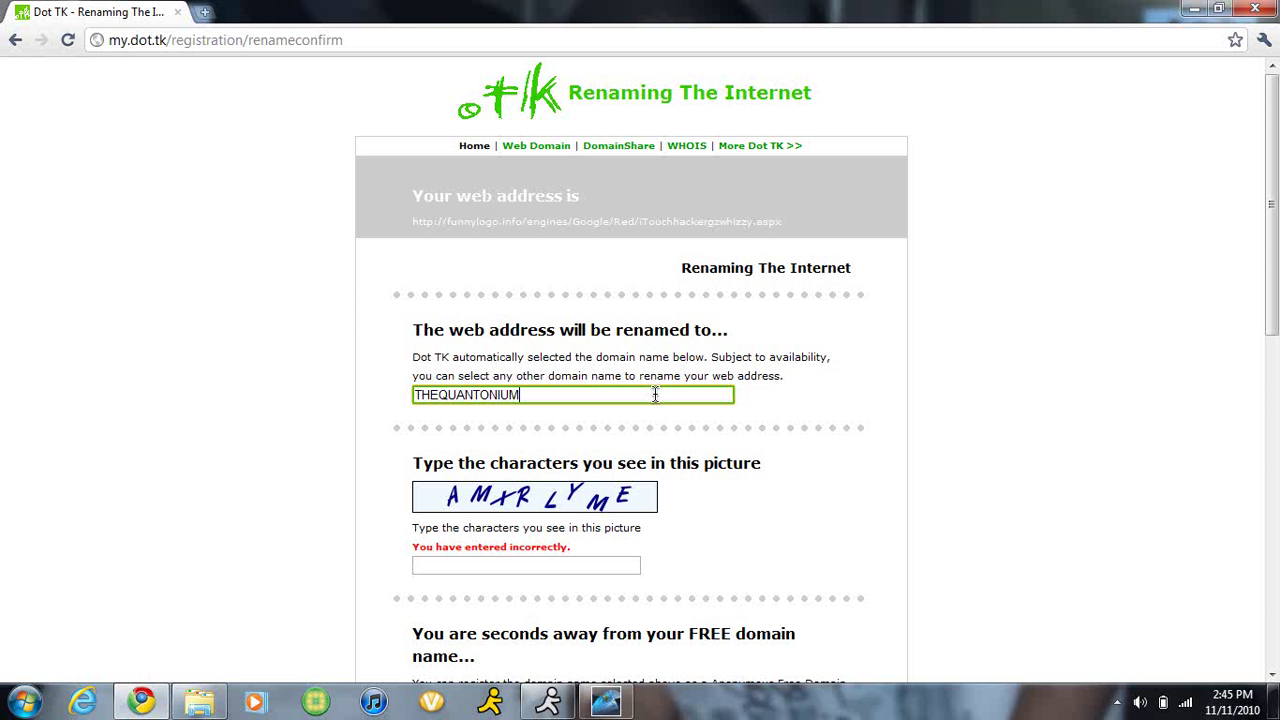
key("BackSpace")
key("BackSpace")
key("BackSpace")
key("BackSpace")
key("BackSpace")
key("BackSpace")
key("BackSpace")
type("ITOUCH")
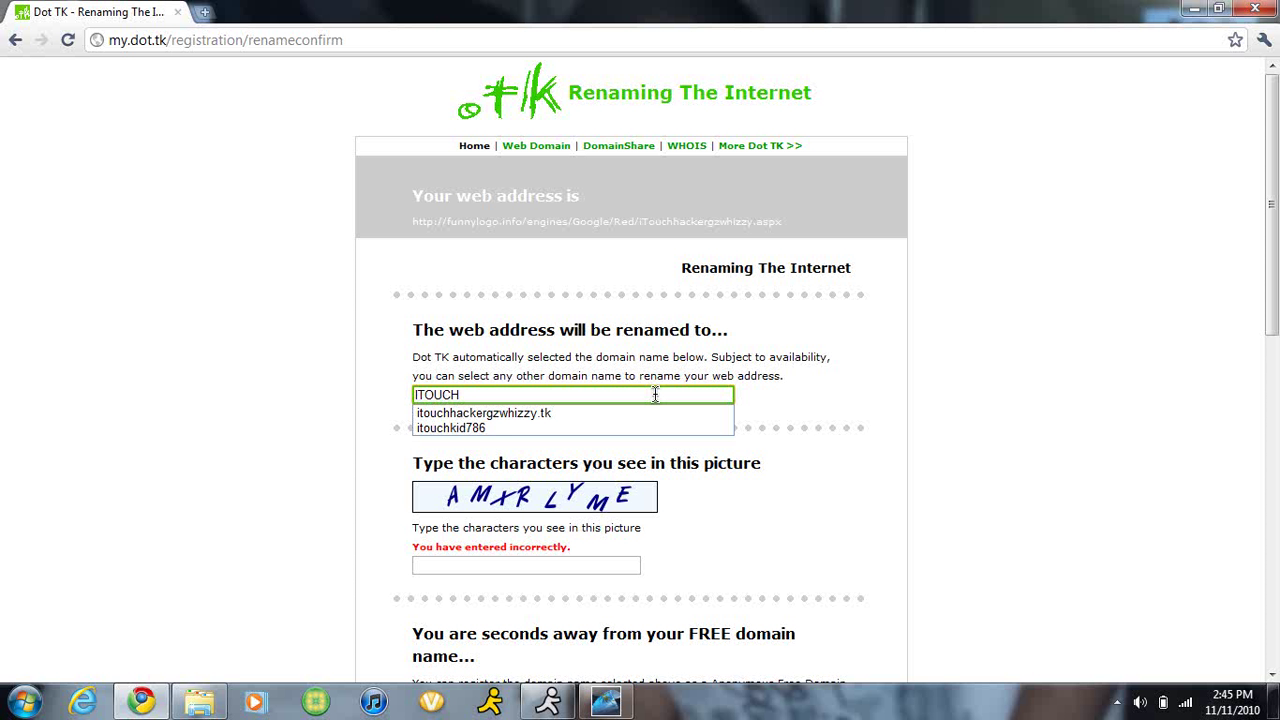
type("HACKER")
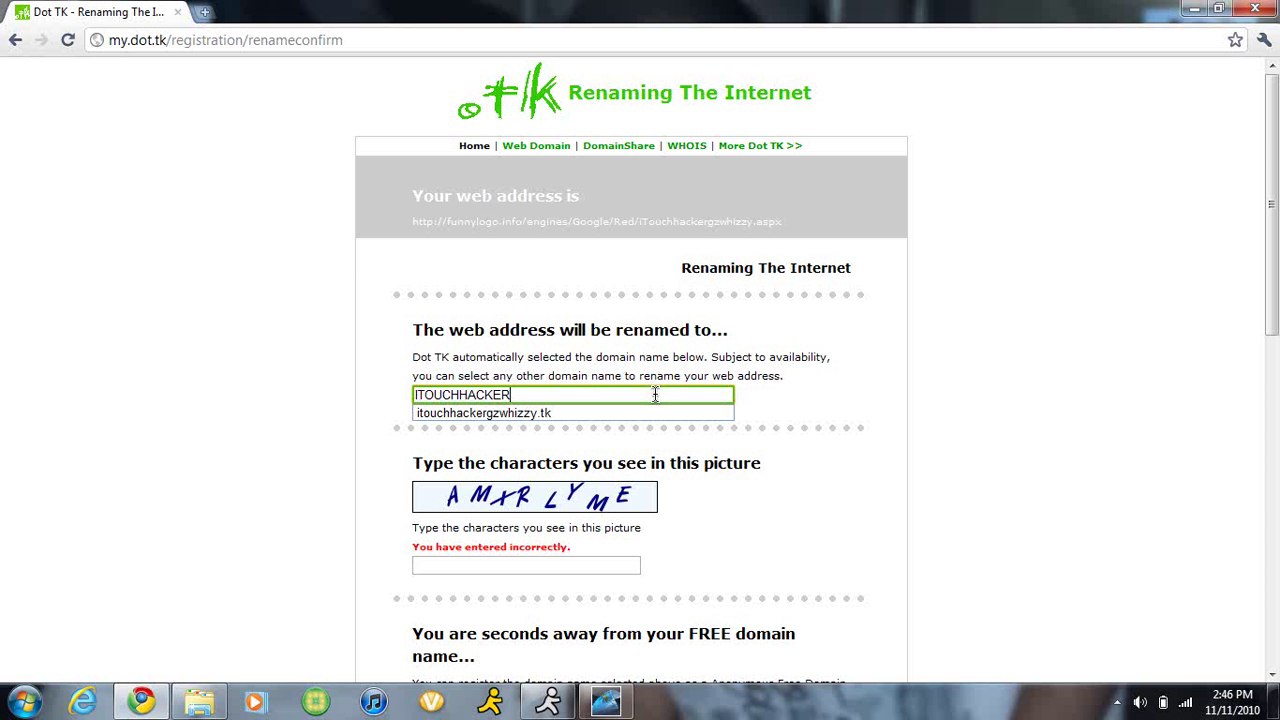
type("SEAR")
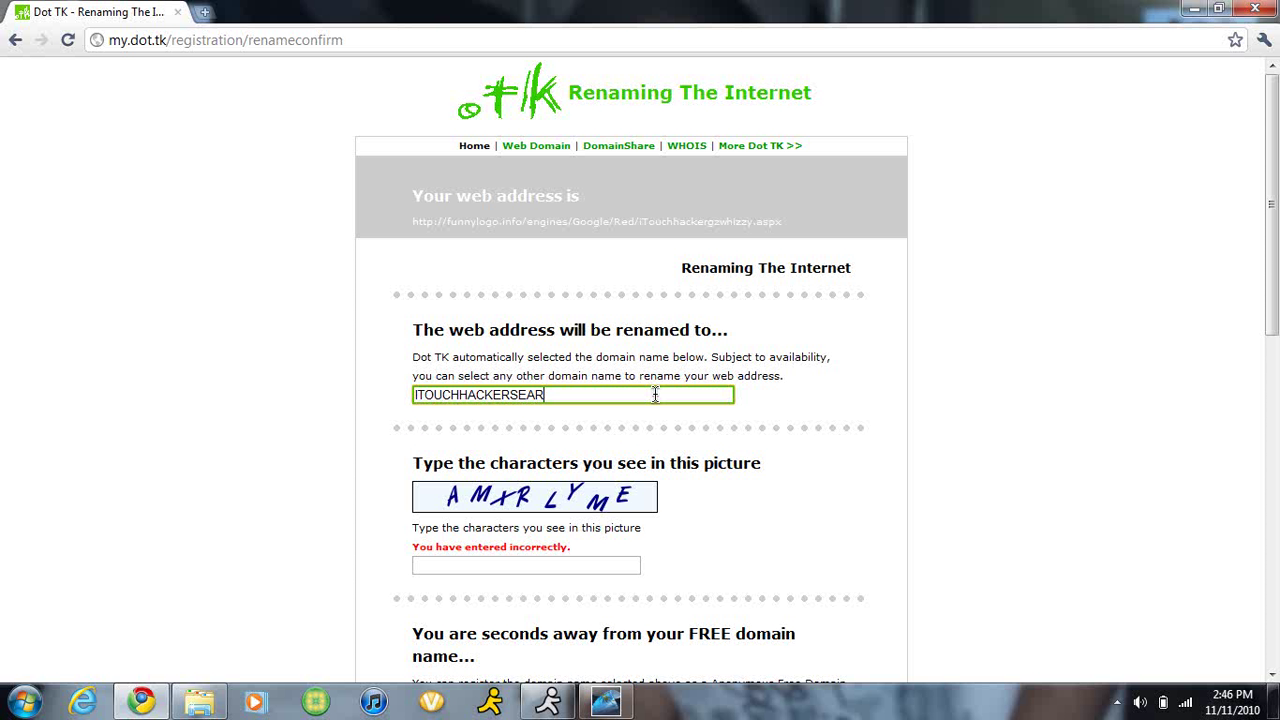
type("CHENGINE.T")
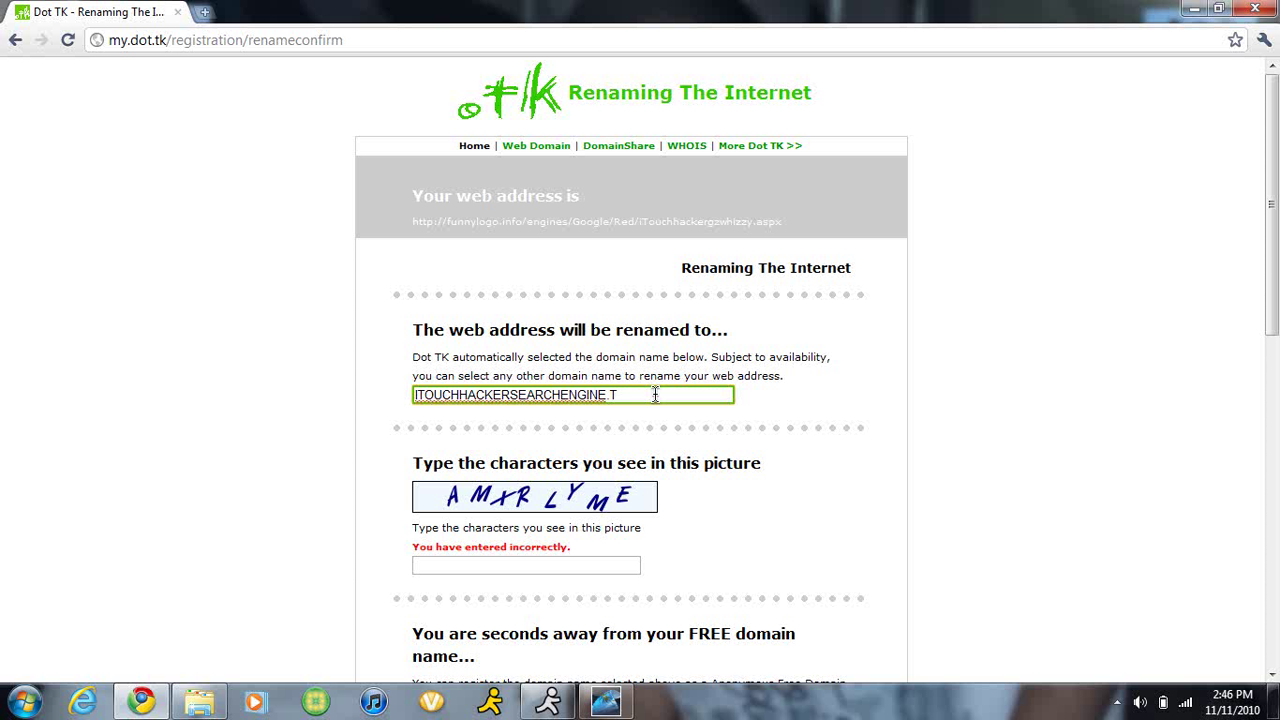
type("K")
Step: Enter the picture's verification characters and confirm the Anonymous Free Domain
left_click(556, 567)
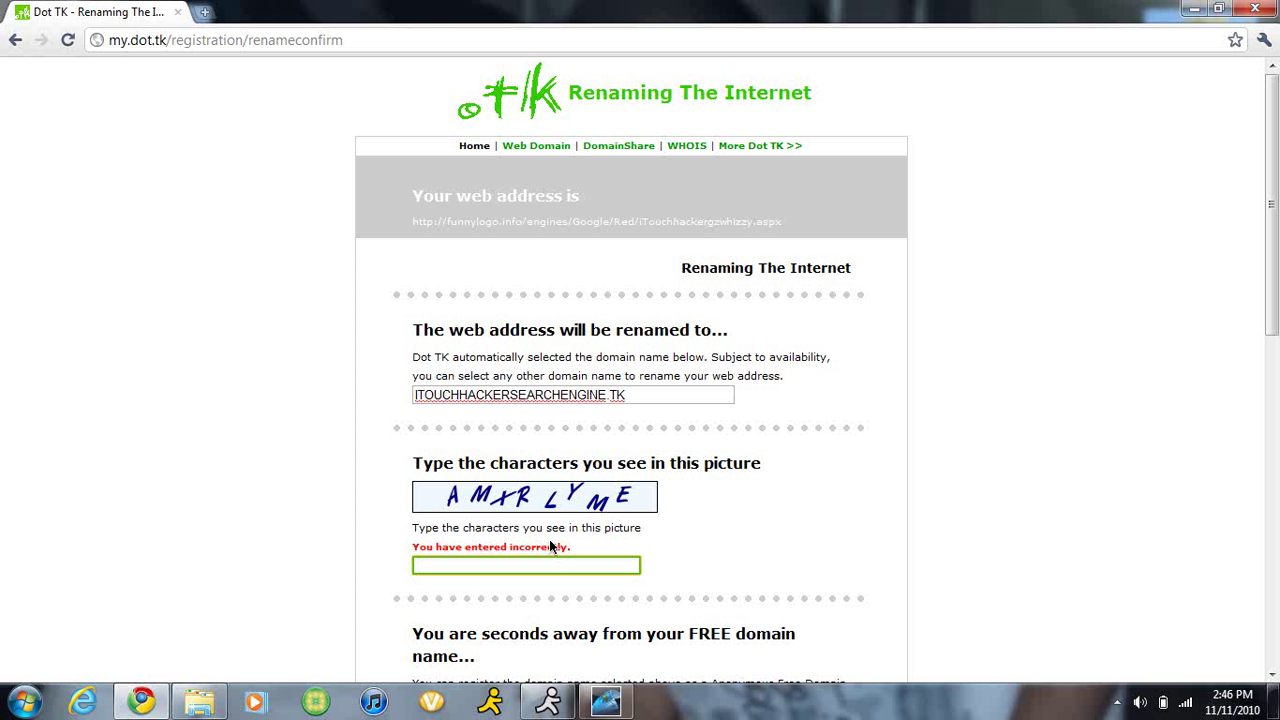
type("AMZR")
type("LYME")
left_click_drag(1271, 205, 1271, 522)
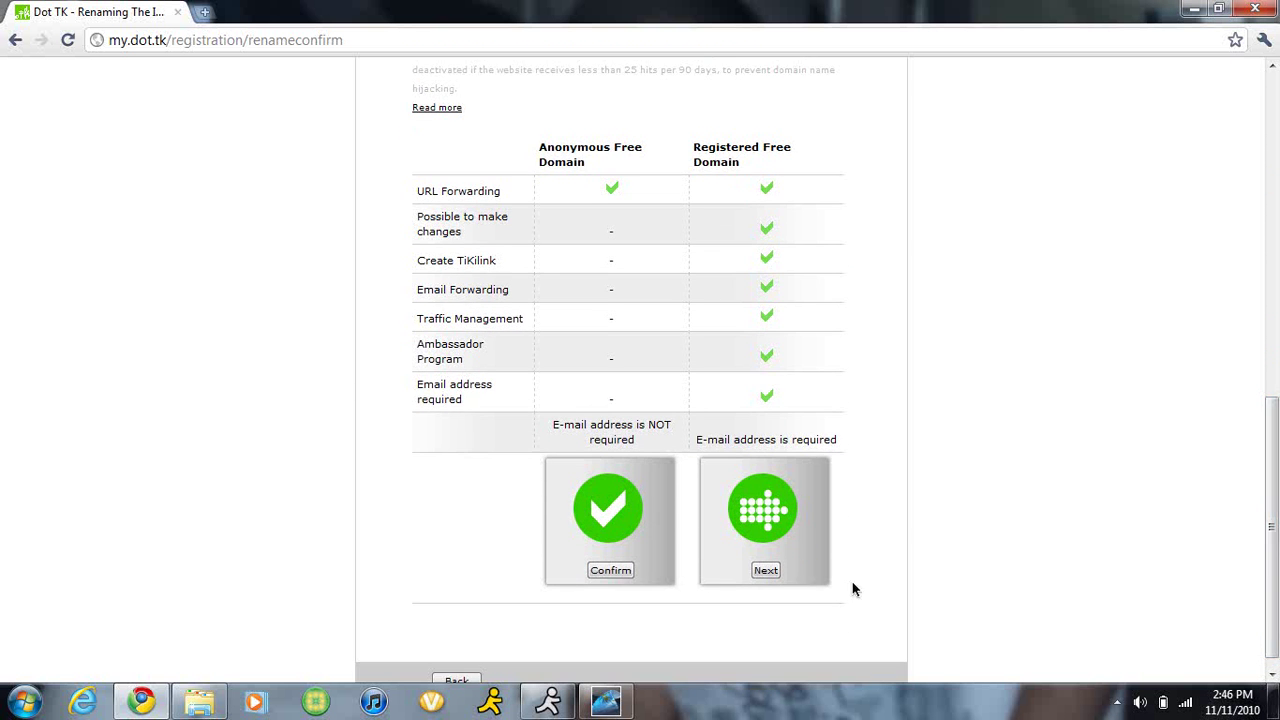
left_click(612, 575)
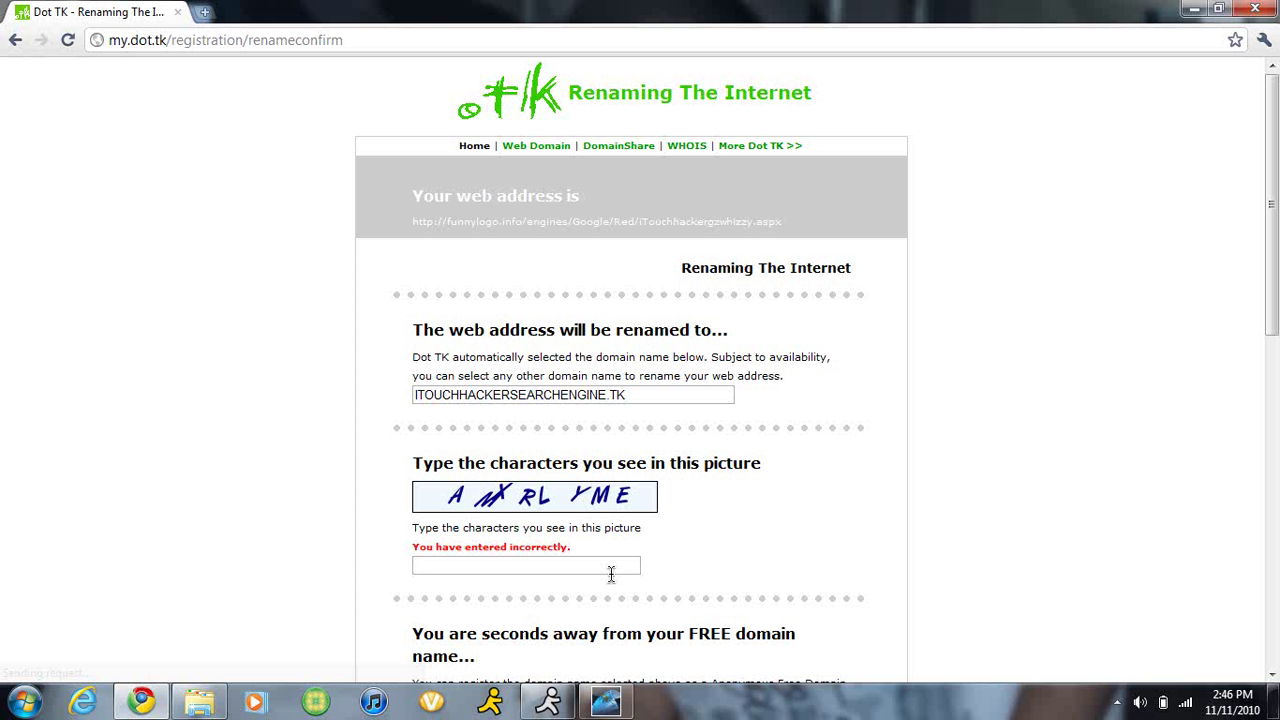
Step: Retype the new picture's verification characters and confirm the free domain again
left_click(609, 569)
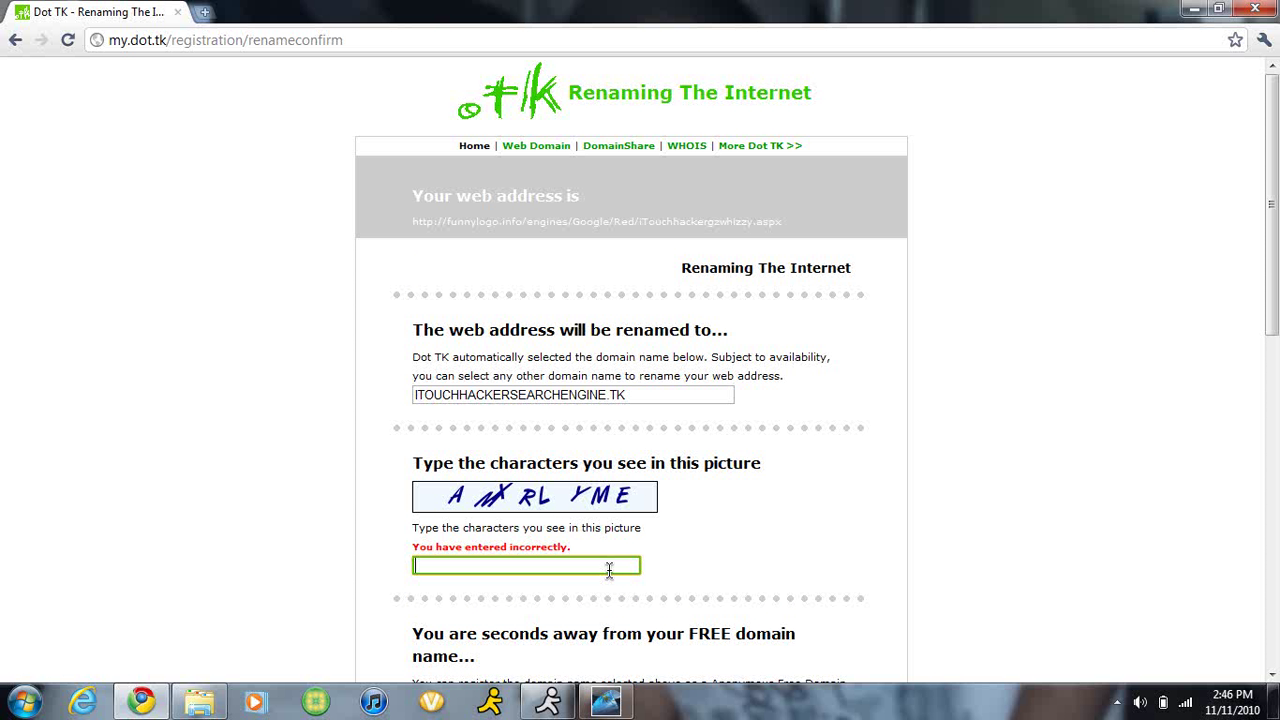
left_click(609, 569)
type("A ")
type("M X ")
type("R L Y ")
type("M E")
key("BackSpace")
type("E")
mouse_move(1270, 130)
left_mouse_down()
mouse_move(1270, 413)
mouse_move(1017, 471)
left_mouse_up()
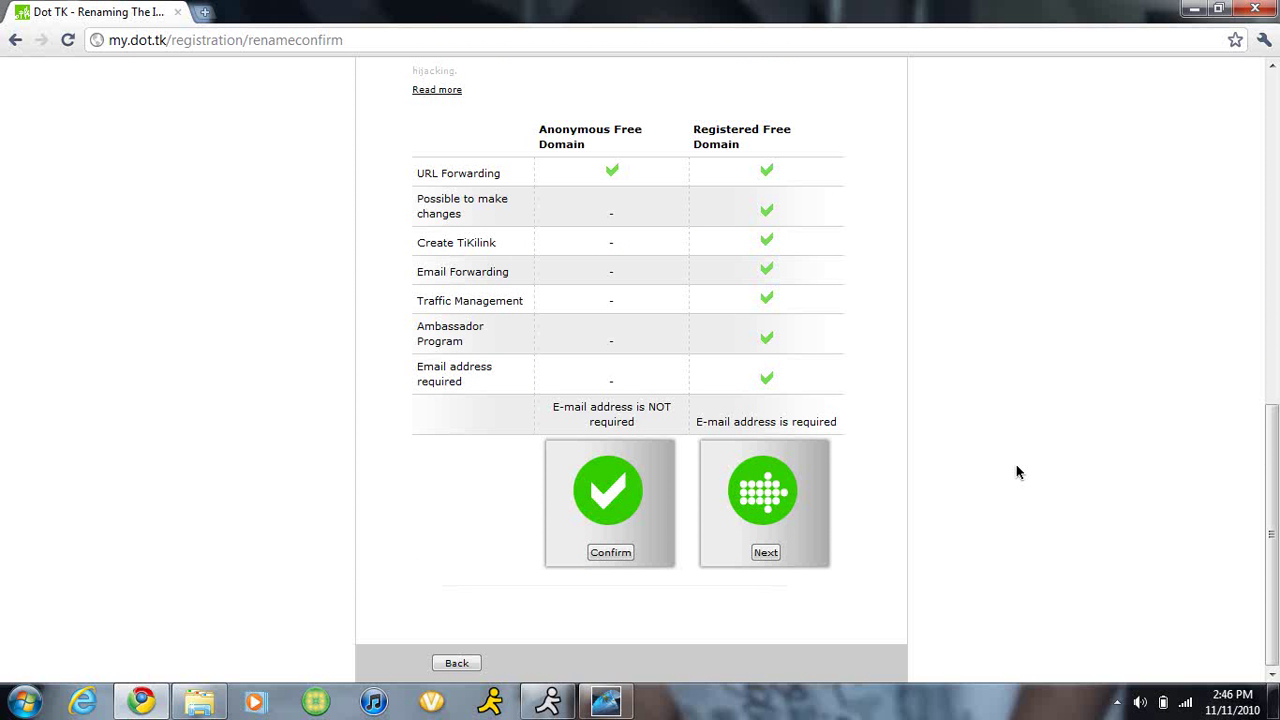
left_click(610, 553)
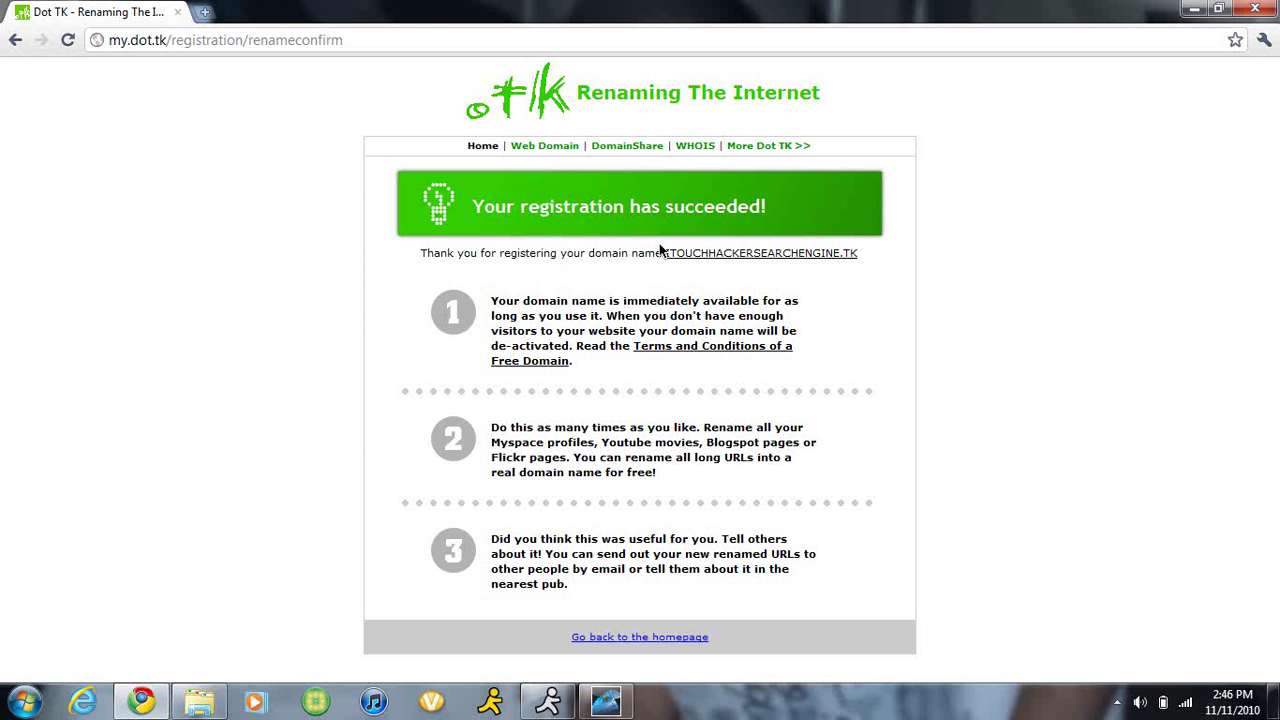
Step: Open itouchhackersearchengine.tk from the success page and return to the iTouchhackergzwhizzy page
left_click(790, 263)
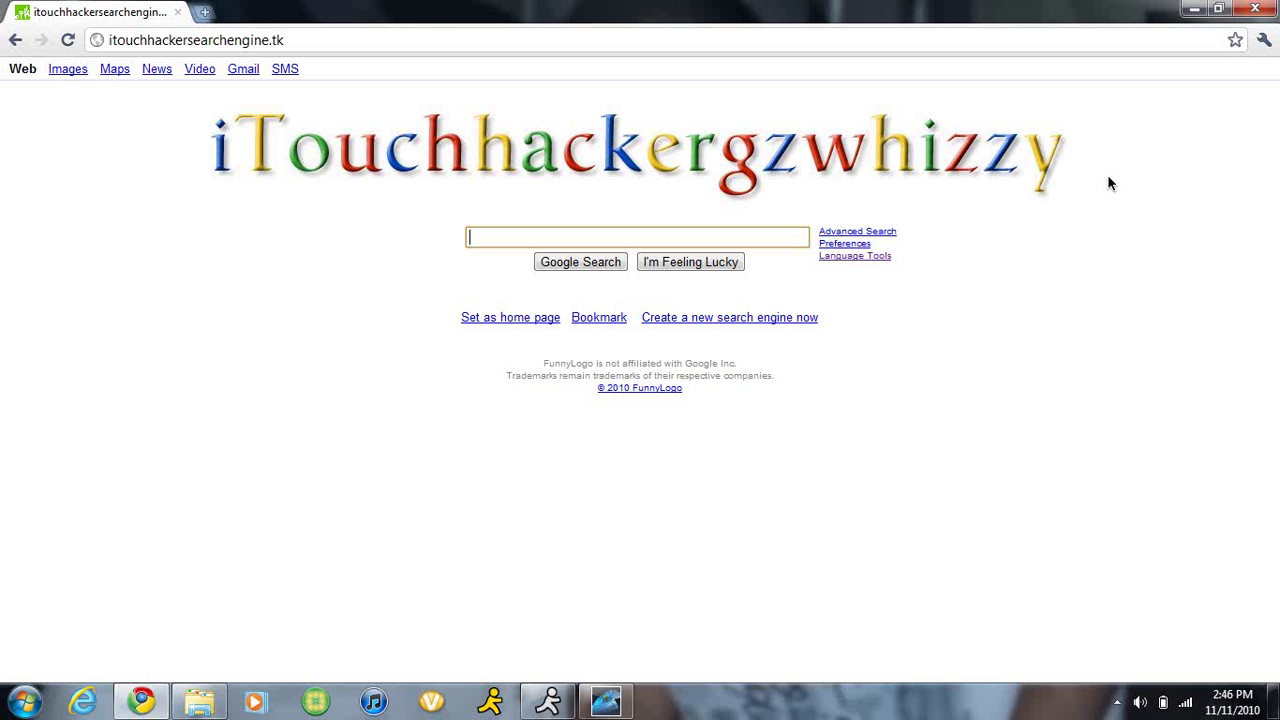
key("Return")
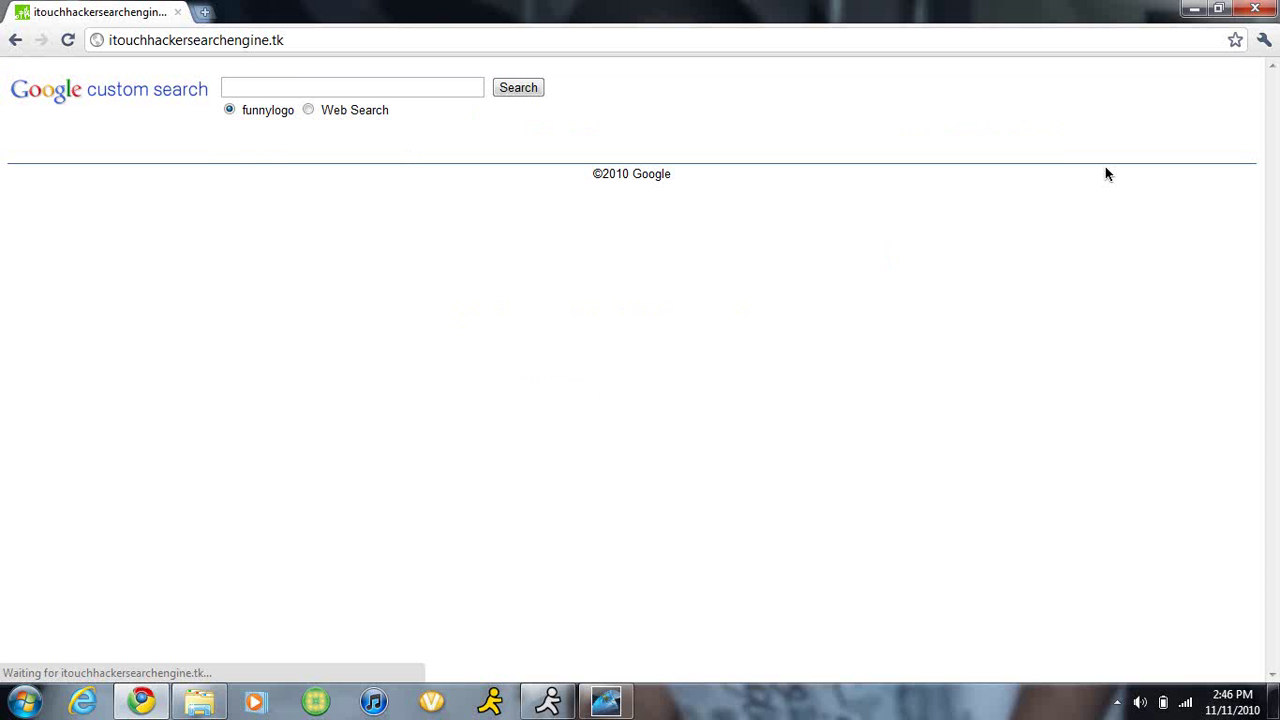
left_click(357, 87)
left_click(14, 40)
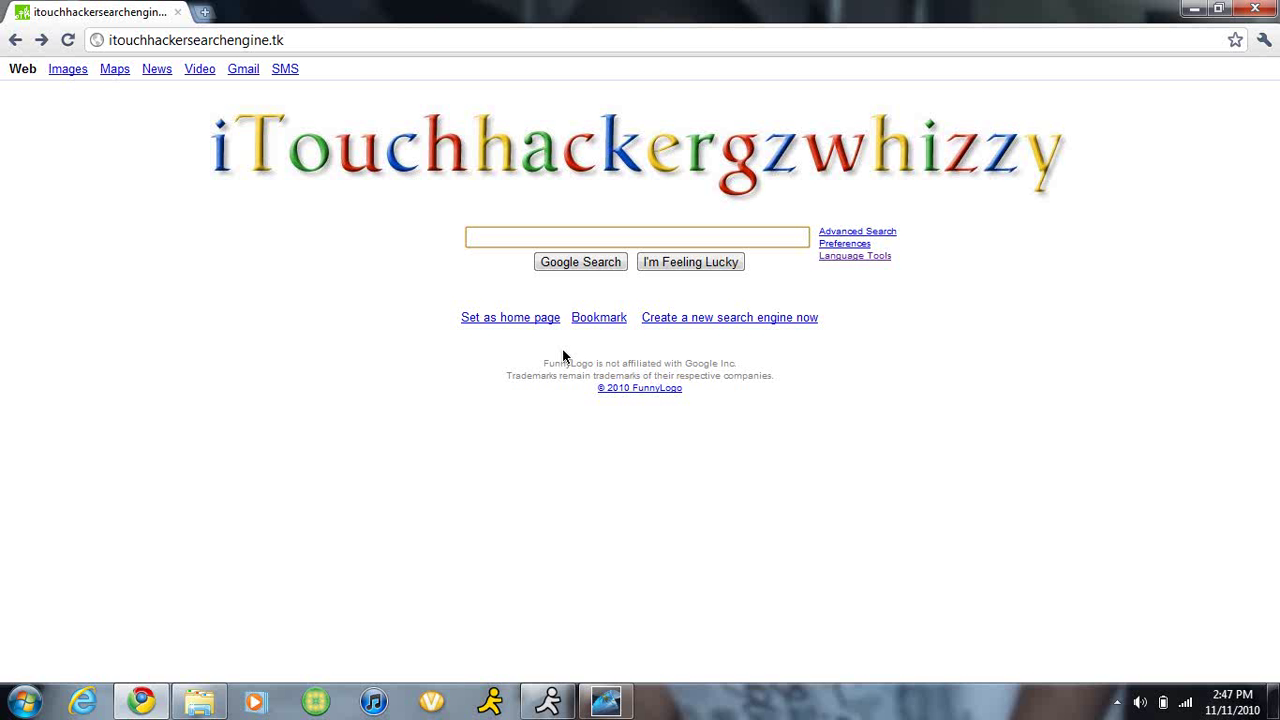
type("G")
Step: Search for GOOGLE LOCO
key("BackSpace")
type("GOOGLE LOCO")
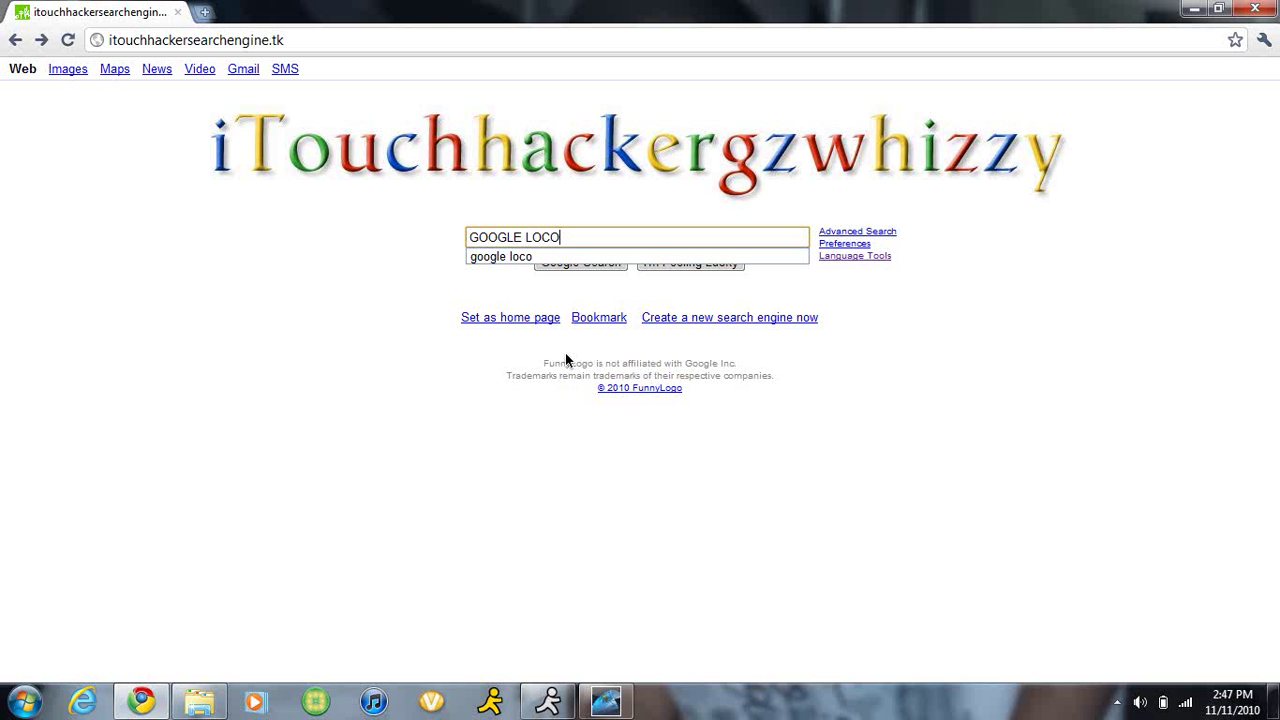
key("Return")
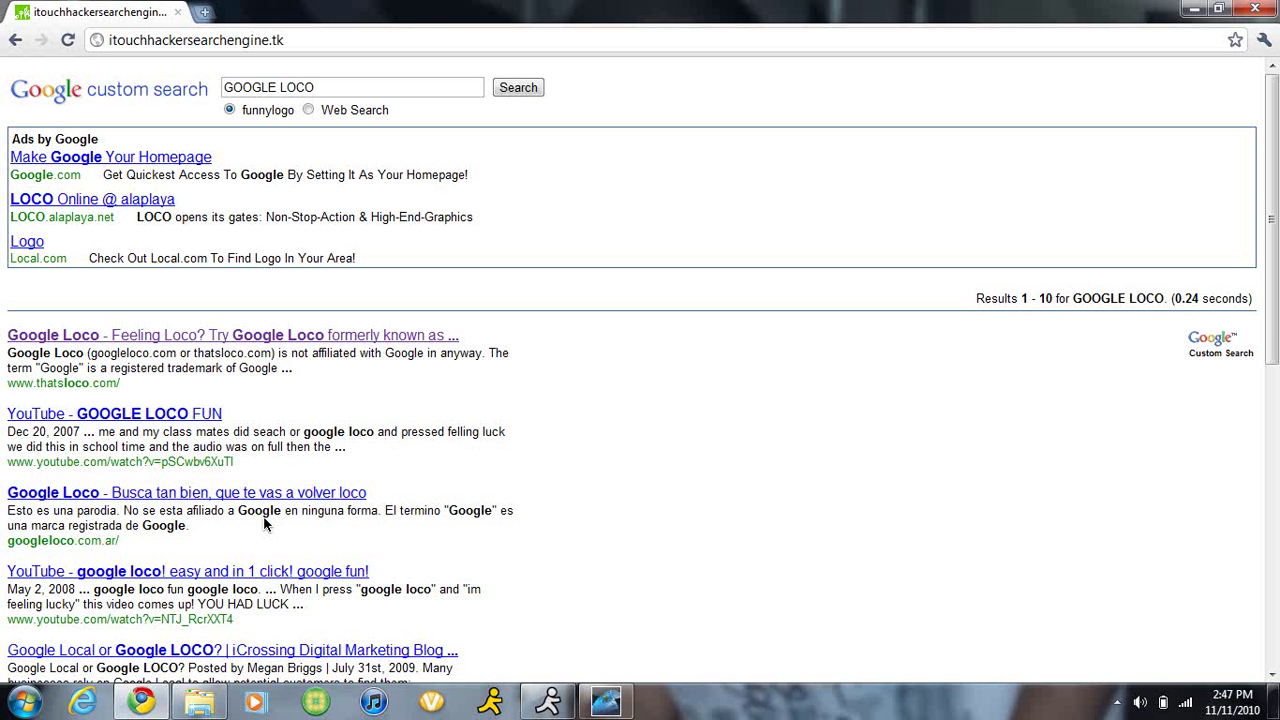
Step: Replace the query with YOUTUBE and run the search
triple_click(347, 83)
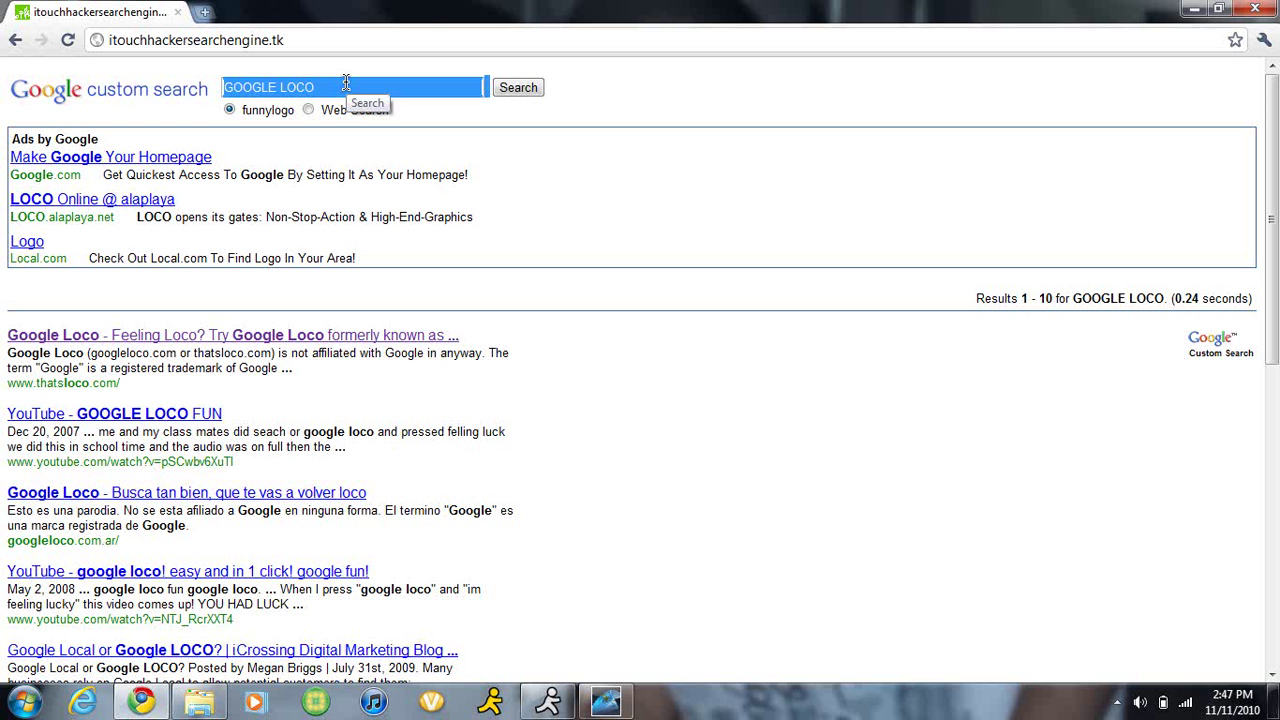
left_click(345, 85)
key("BackSpace")
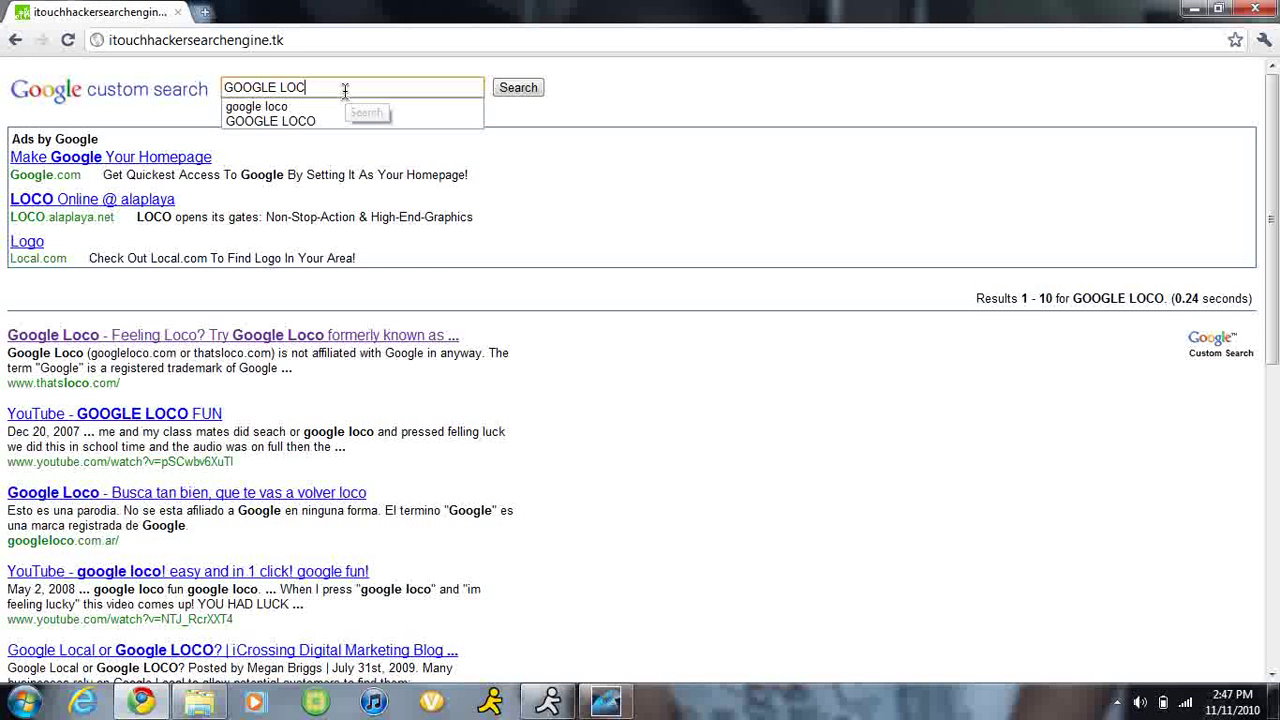
key("BackSpace")
key("BackSpace")
key("BackSpace")
type("YOU")
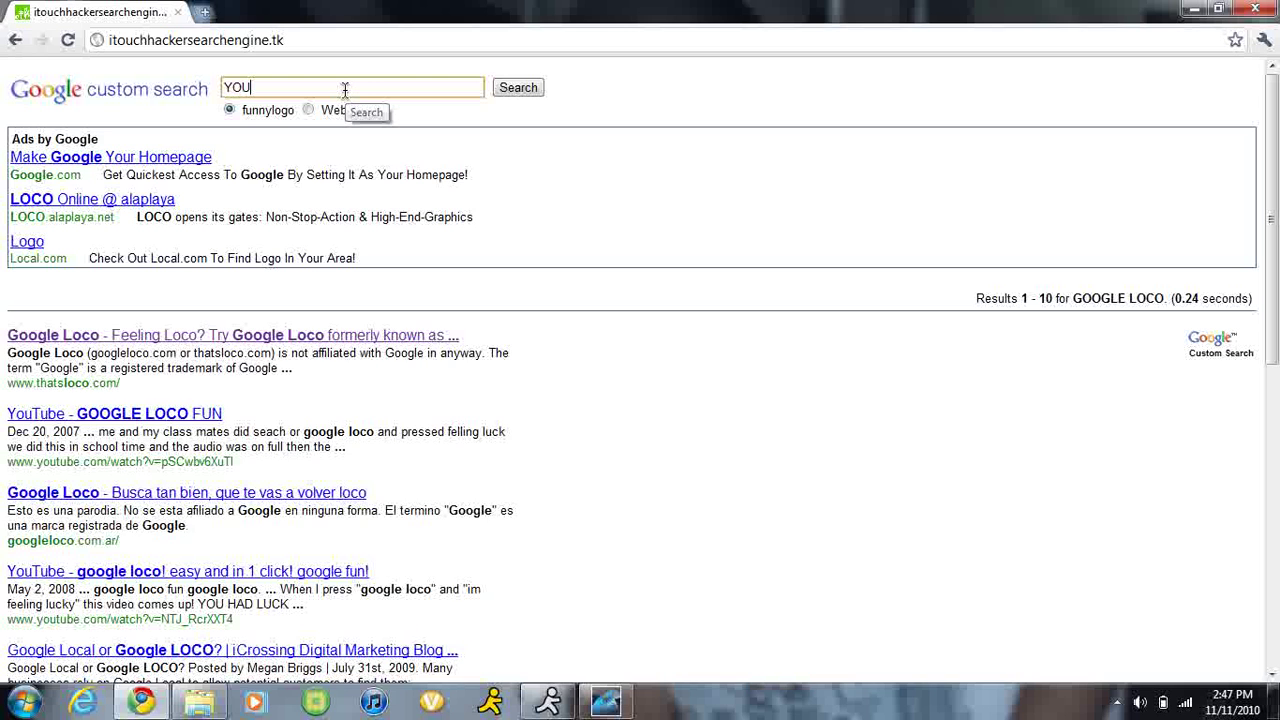
type("UB")
key("BackSpace")
key("BackSpace")
type("TUB")
type("E")
key("Return")
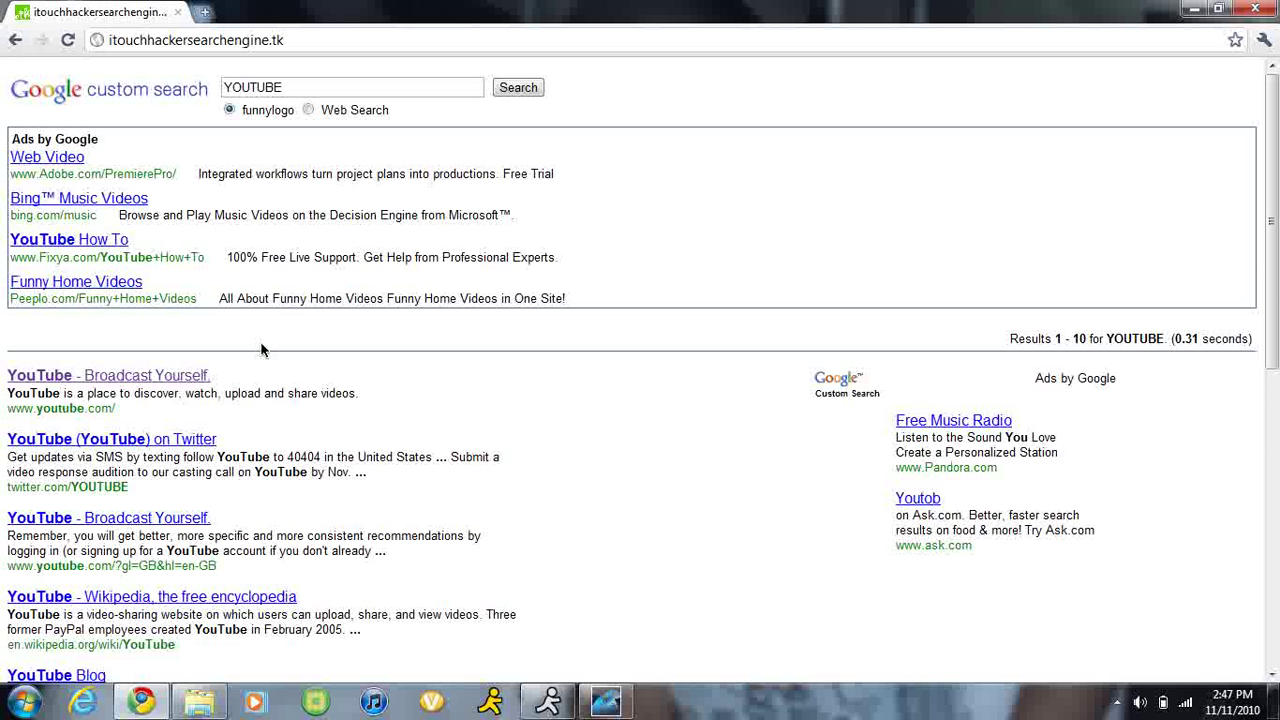
Step: Load itouchhackersearchengine.tk by retyping it in the address bar
left_click(287, 42)
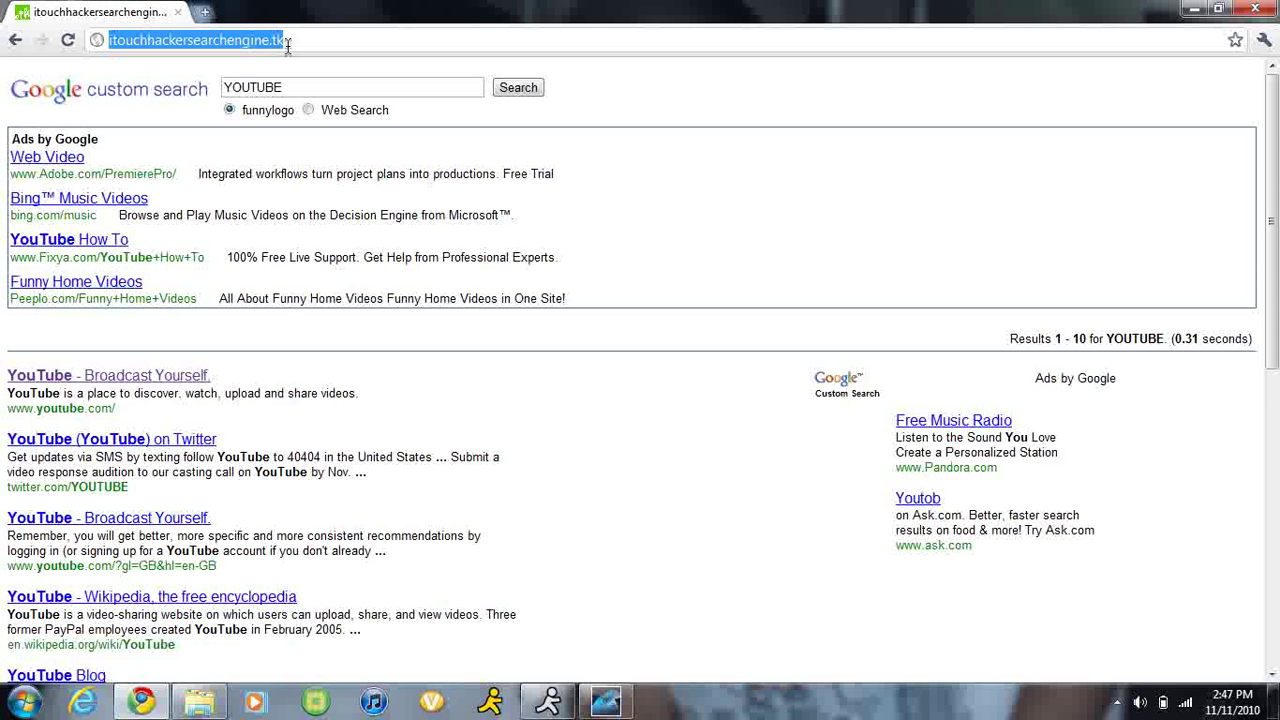
type("itoucha")
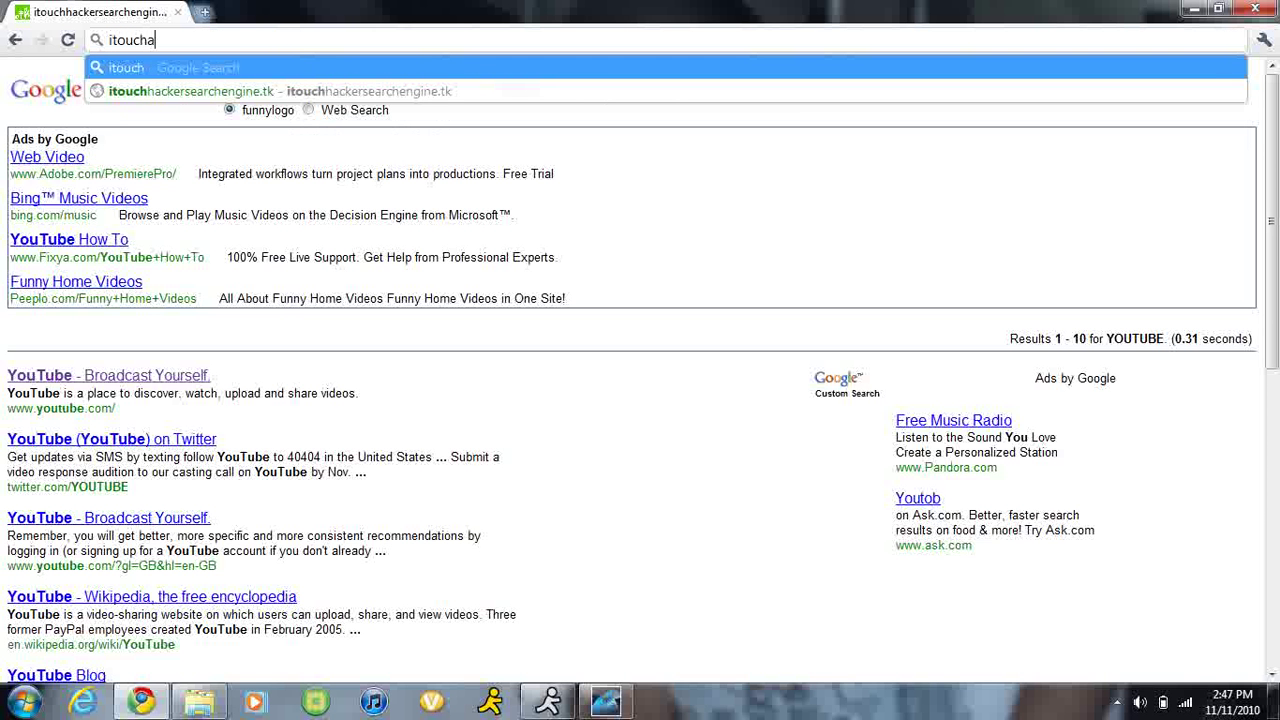
key("BackSpace")
type("hac")
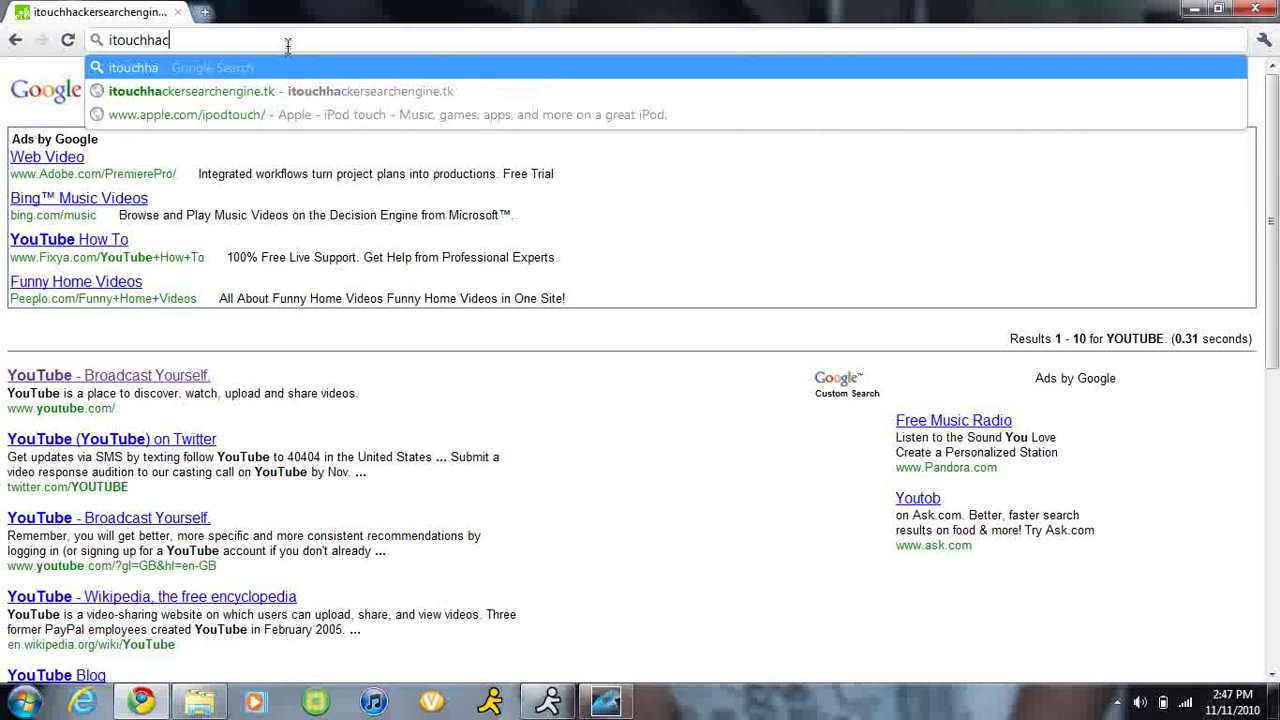
type("kerg")
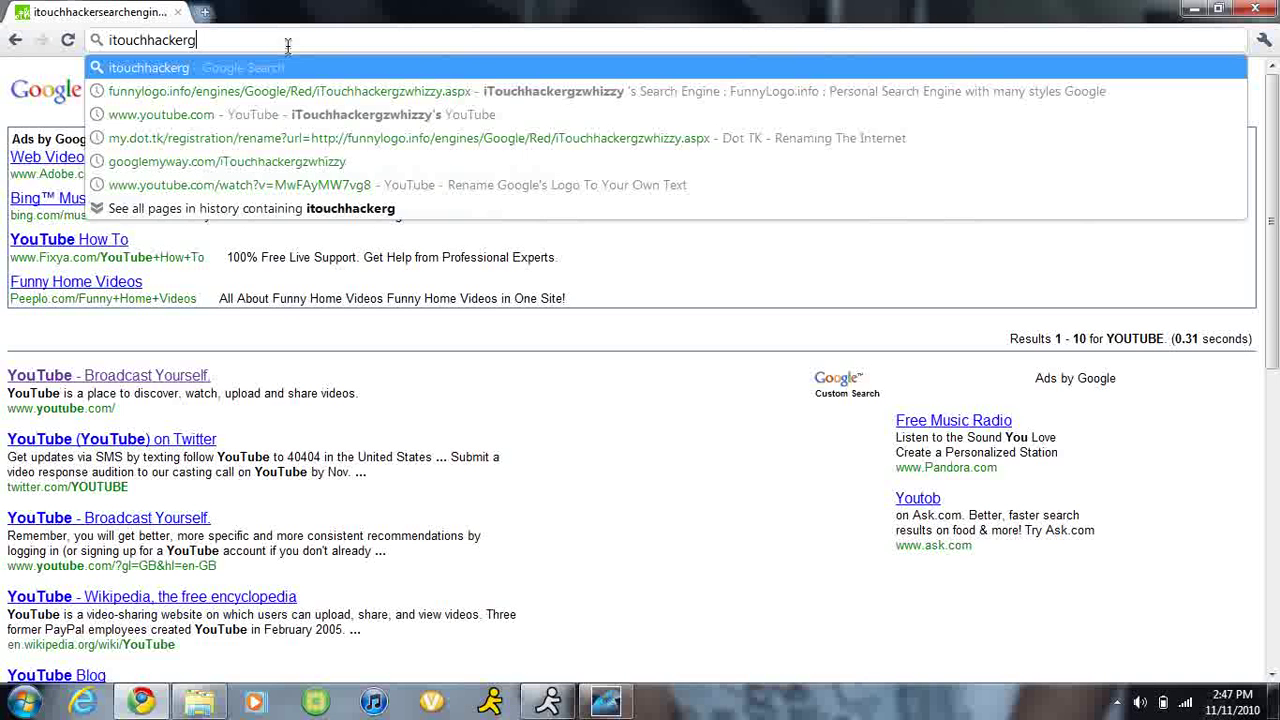
key("BackSpace")
type("s")
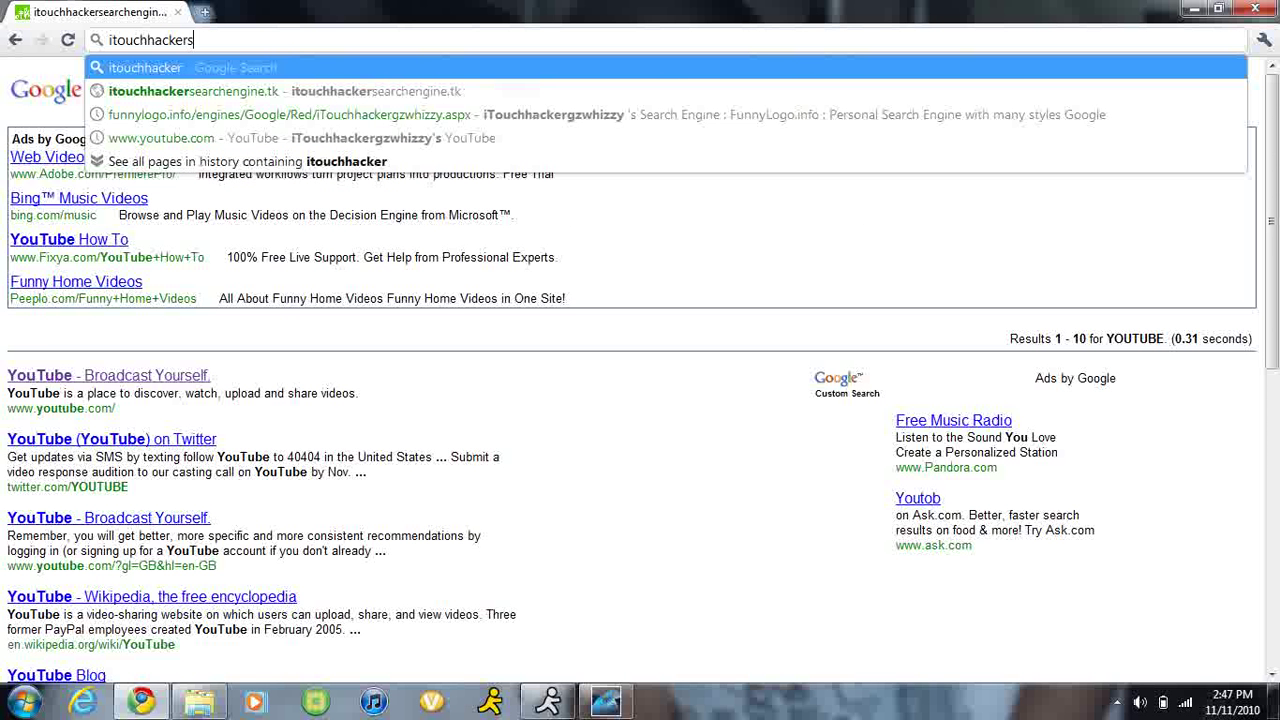
type("earchengin")
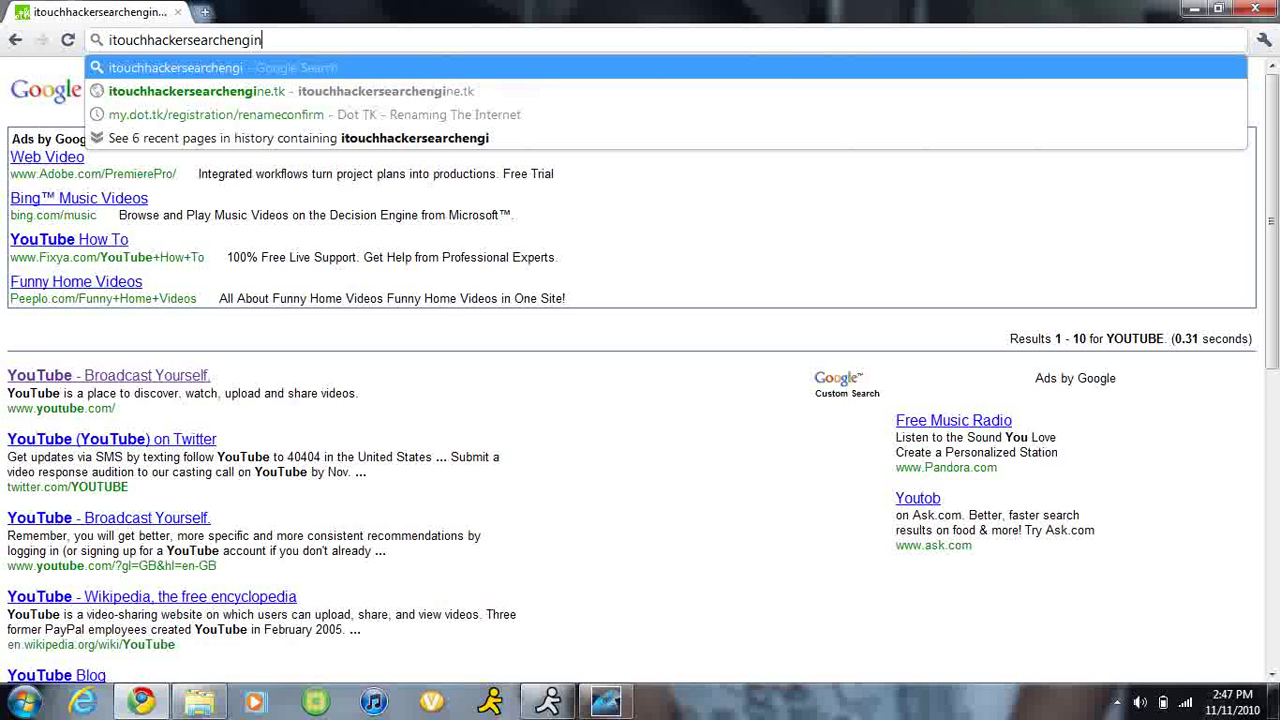
type("e.tk")
key("Return")
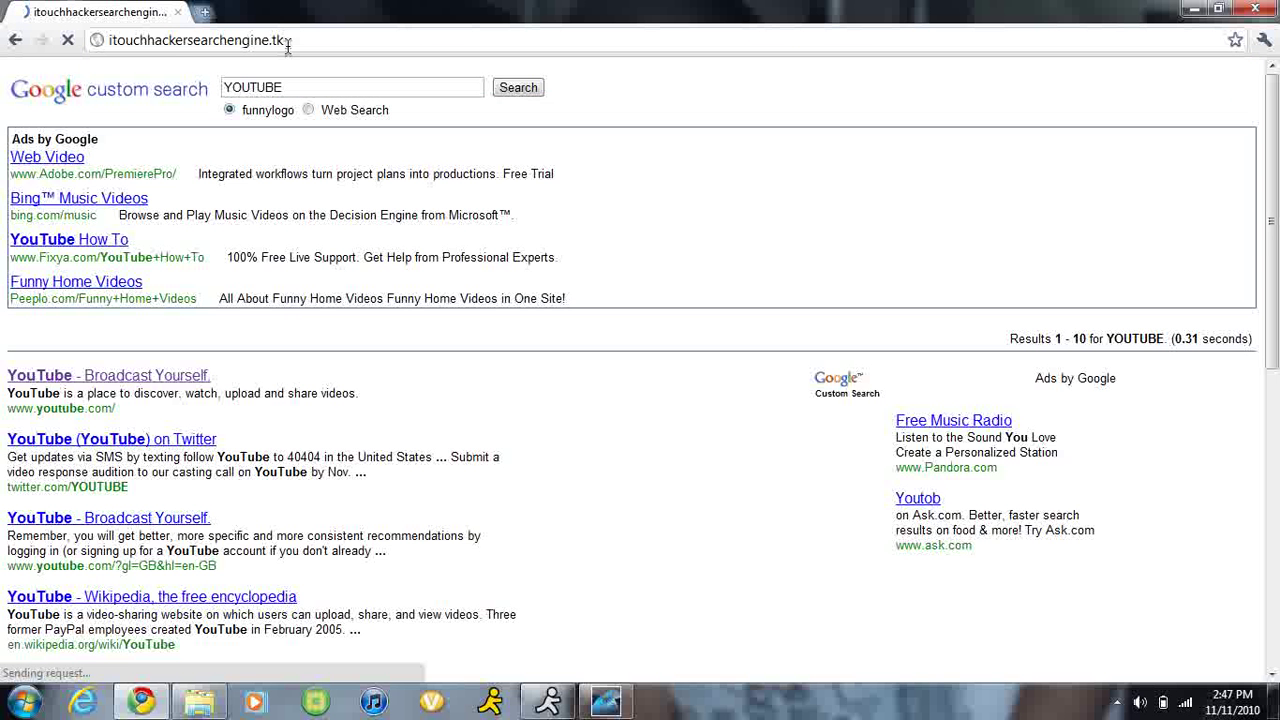